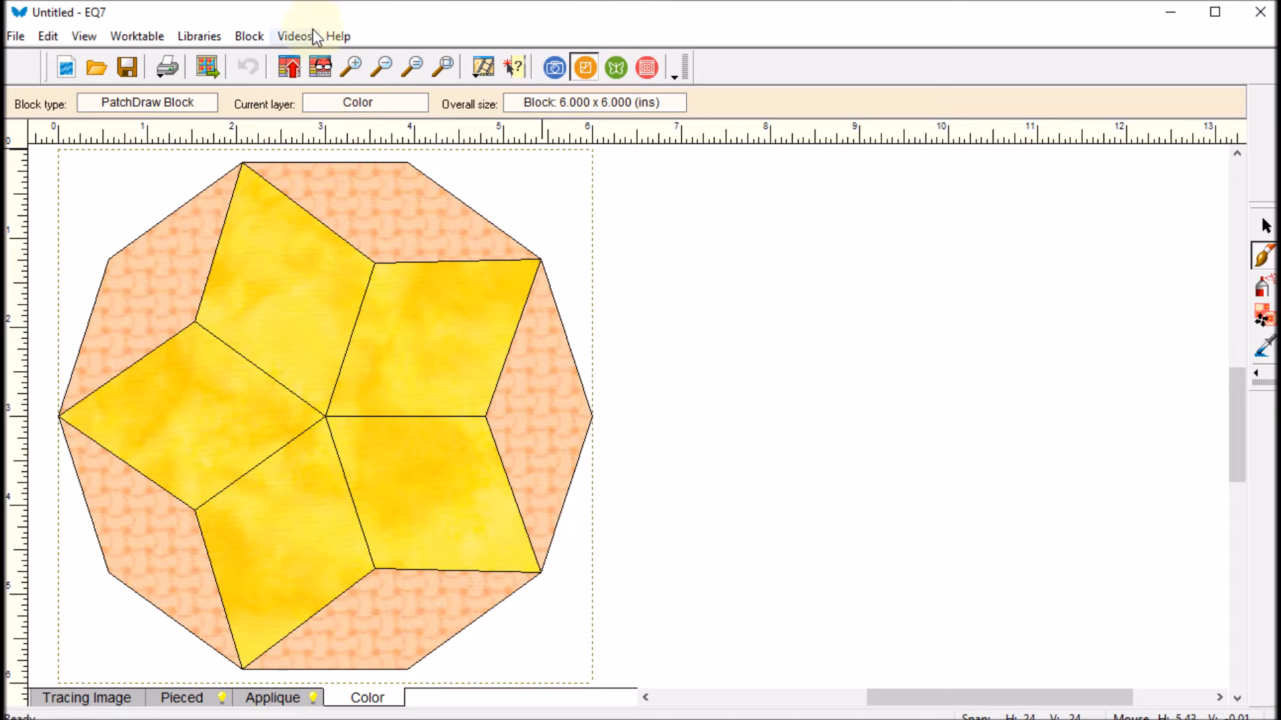
- Start a new PatchDraw block on its Pieced layer
{"action": "left_click", "coordinate": [248, 37]}
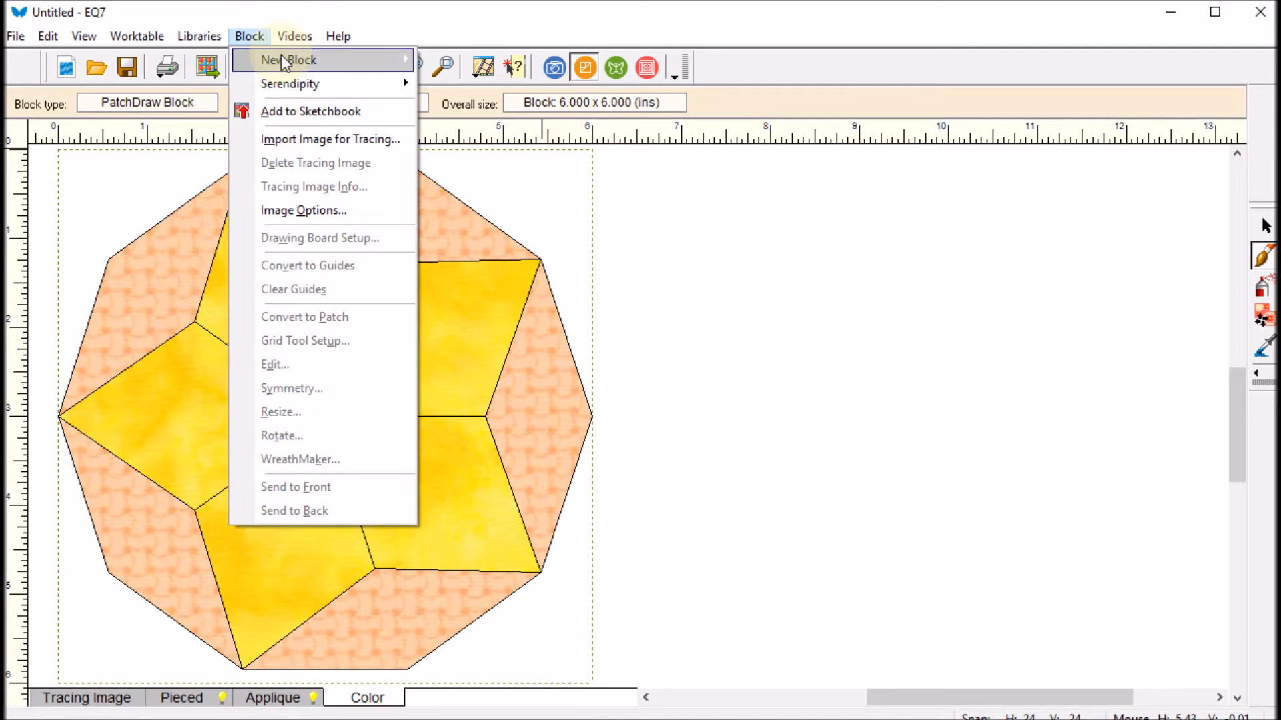
{"action": "mouse_move", "coordinate": [282, 54]}
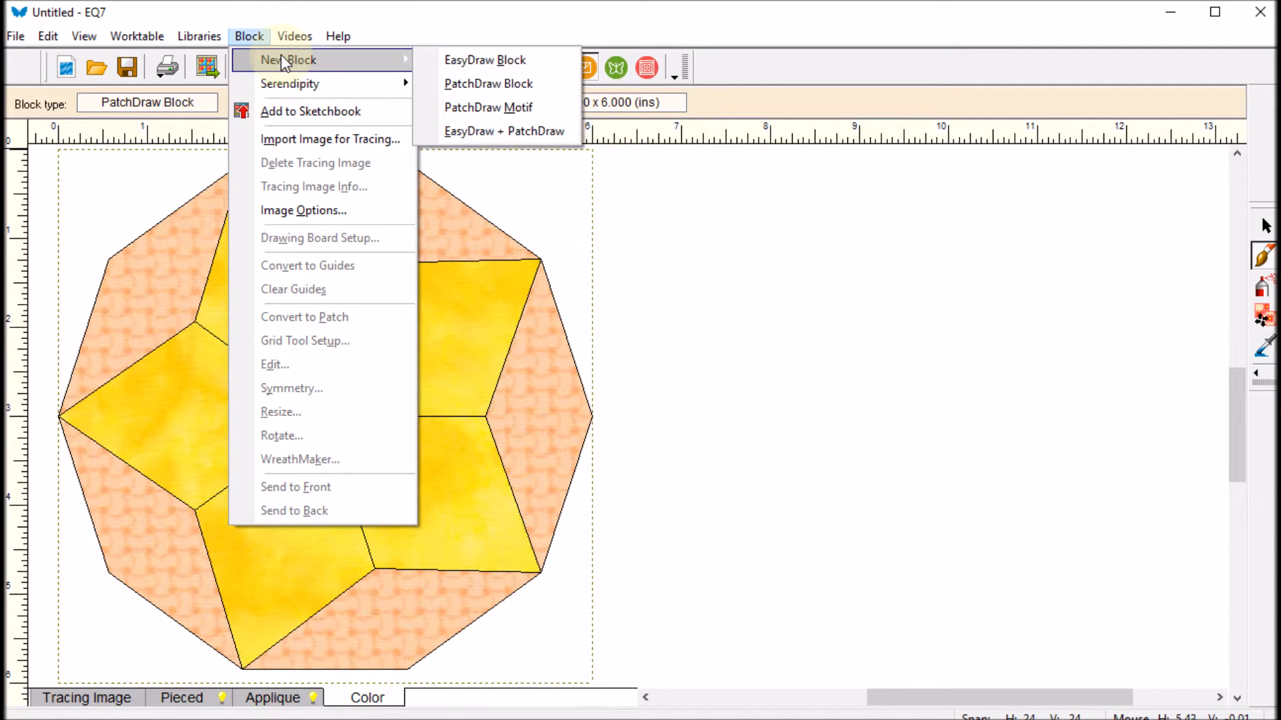
{"action": "left_click", "coordinate": [523, 84]}
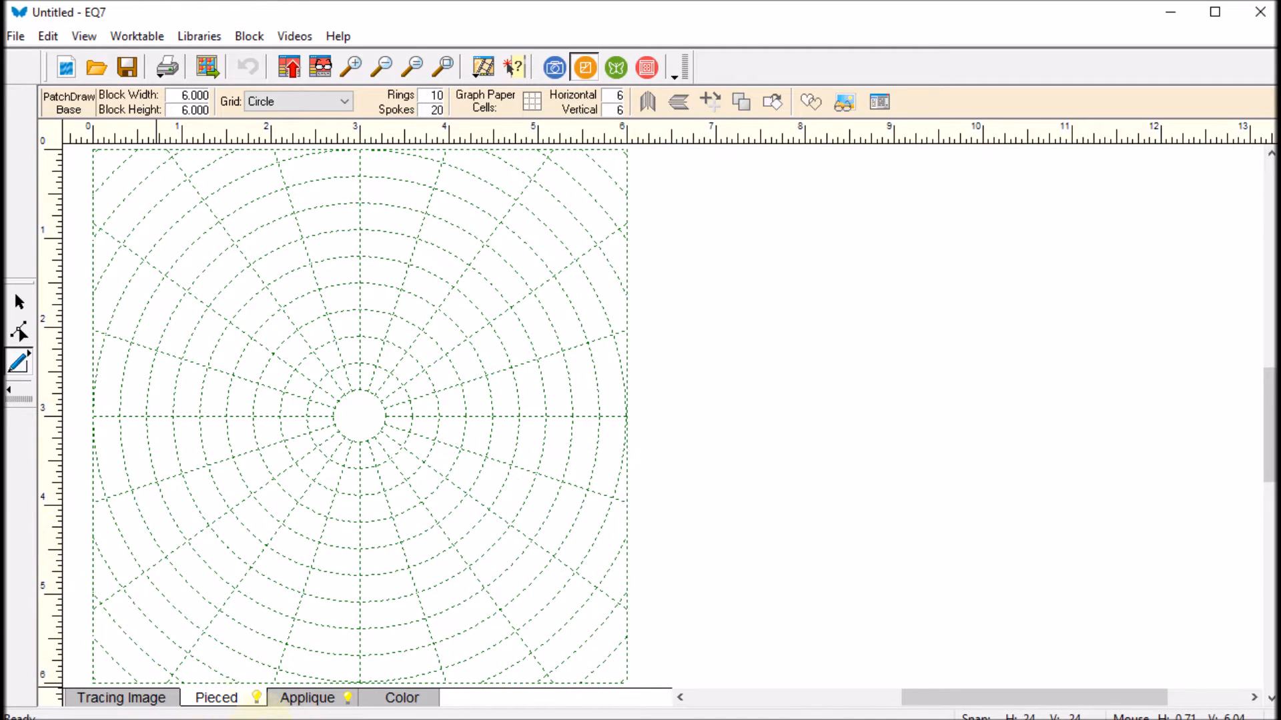
{"action": "left_click", "coordinate": [219, 699]}
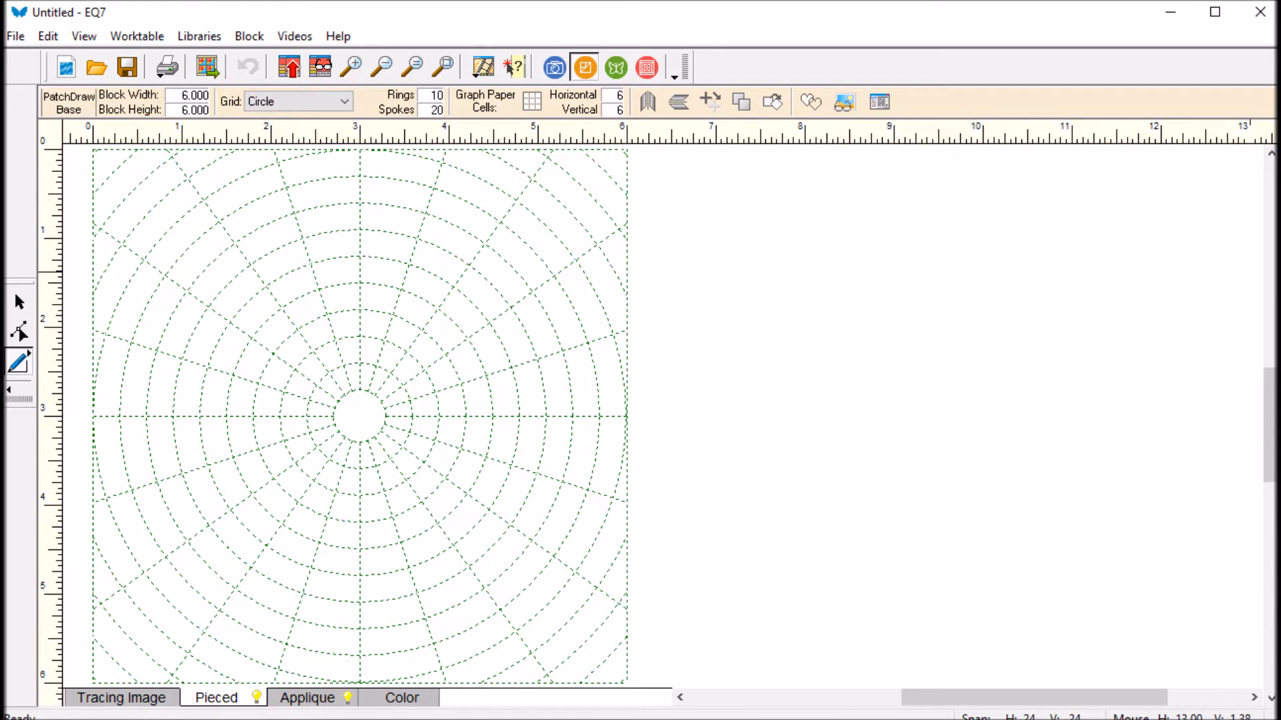
- Set the circle grid to 4 rings and 5 spokes
{"action": "double_click", "coordinate": [430, 109]}
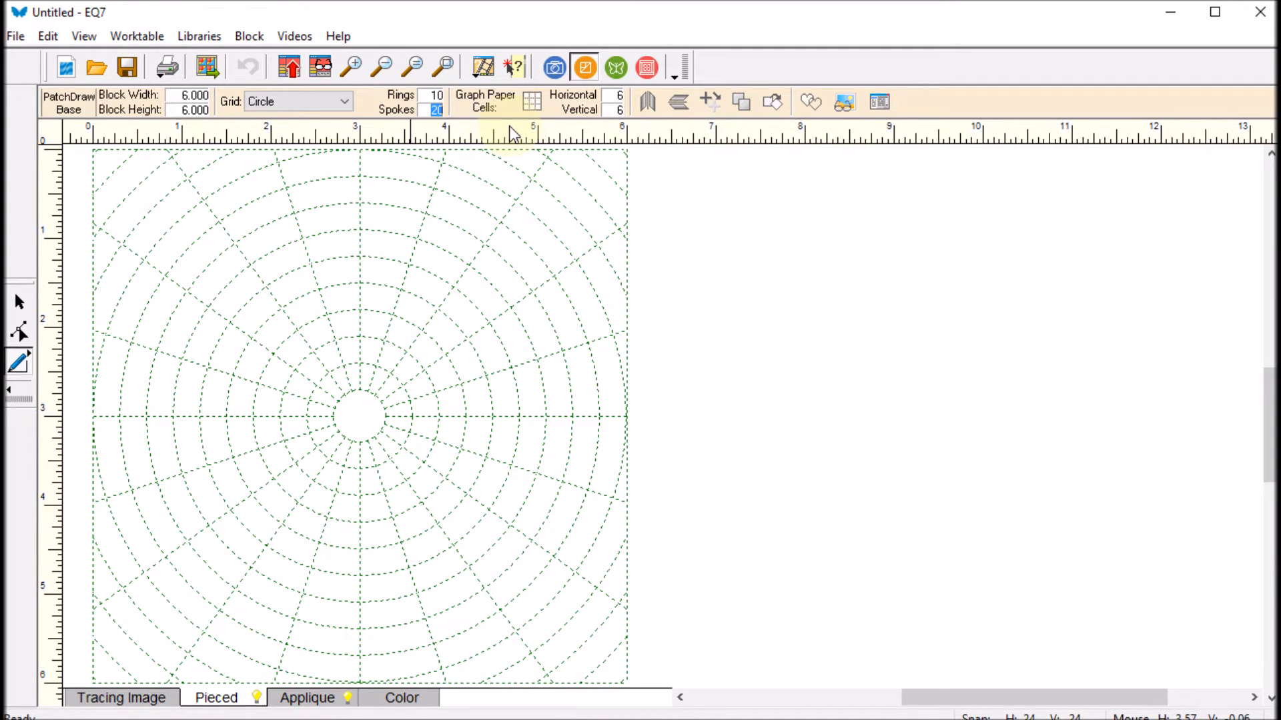
{"action": "key", "text": "Tab"}
{"action": "type", "text": "4"}
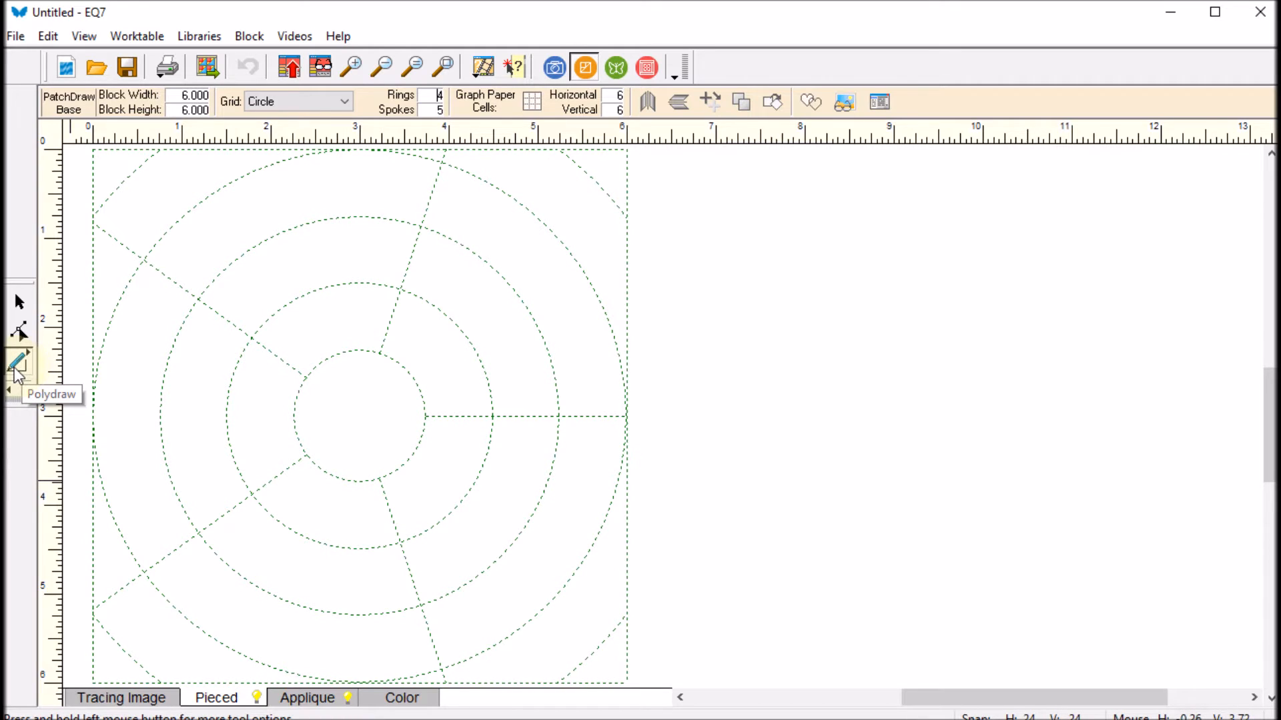
- Draw a closed pentagon with Polydraw through the five points where the spokes meet the outermost full ring
{"action": "left_click", "coordinate": [144, 572]}
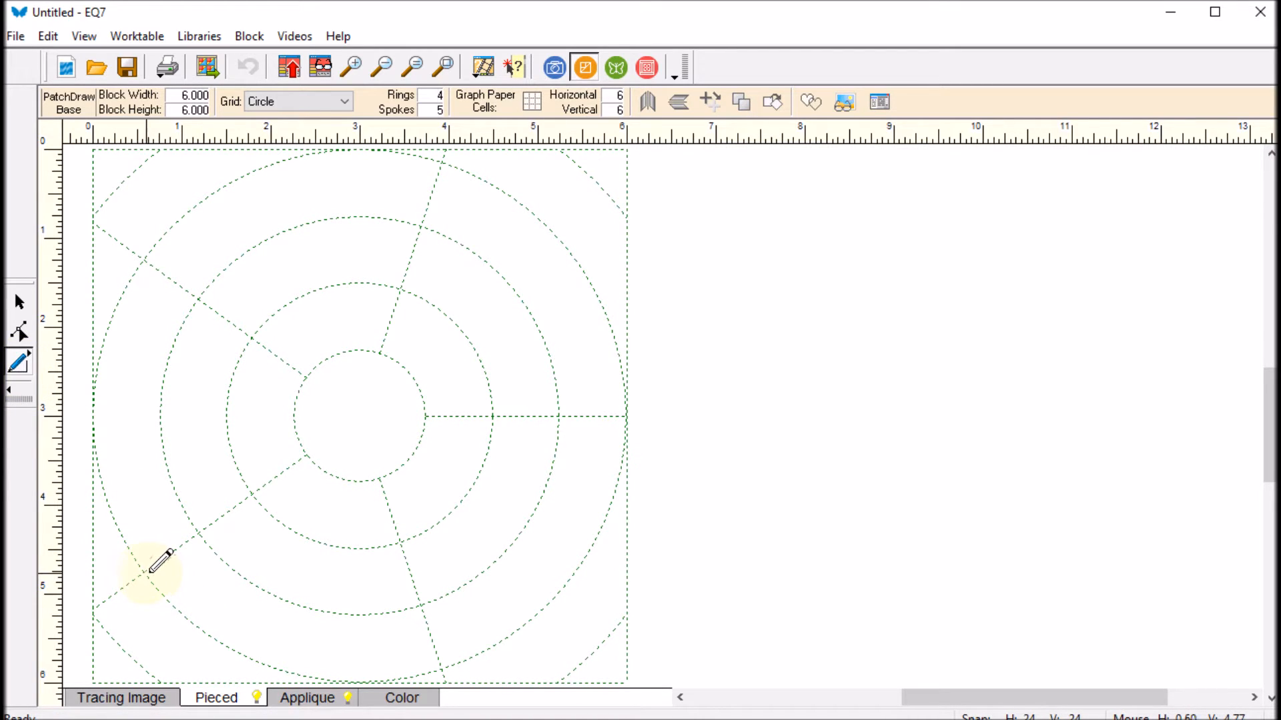
{"action": "left_click", "coordinate": [144, 259]}
{"action": "left_click", "coordinate": [442, 162]}
{"action": "left_click", "coordinate": [627, 415]}
{"action": "left_click", "coordinate": [442, 669]}
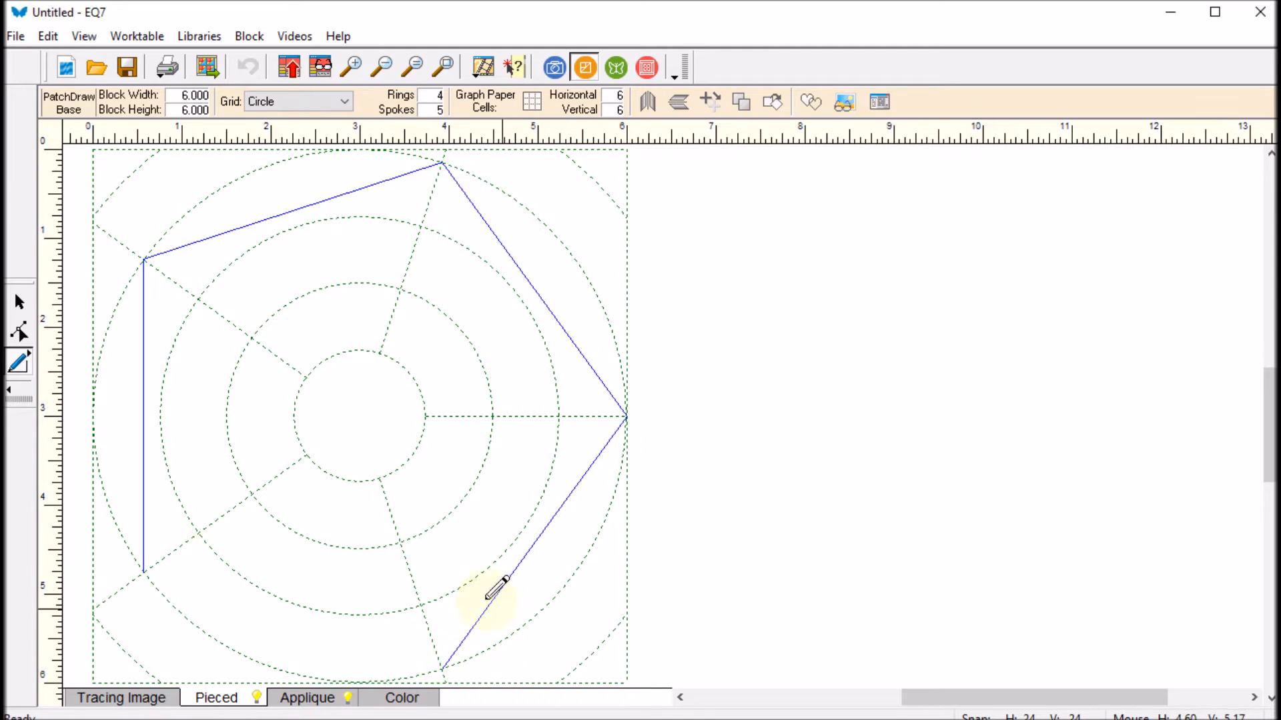
{"action": "left_click", "coordinate": [145, 572]}
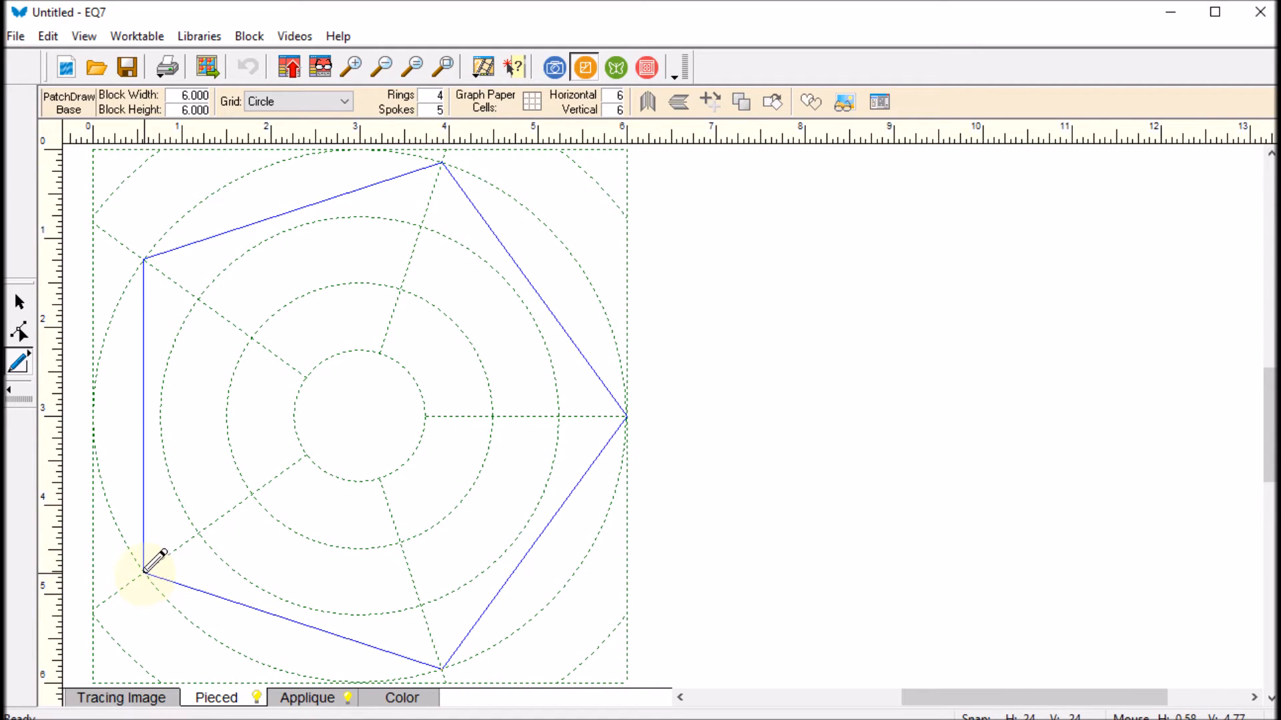
{"action": "double_click", "coordinate": [145, 572]}
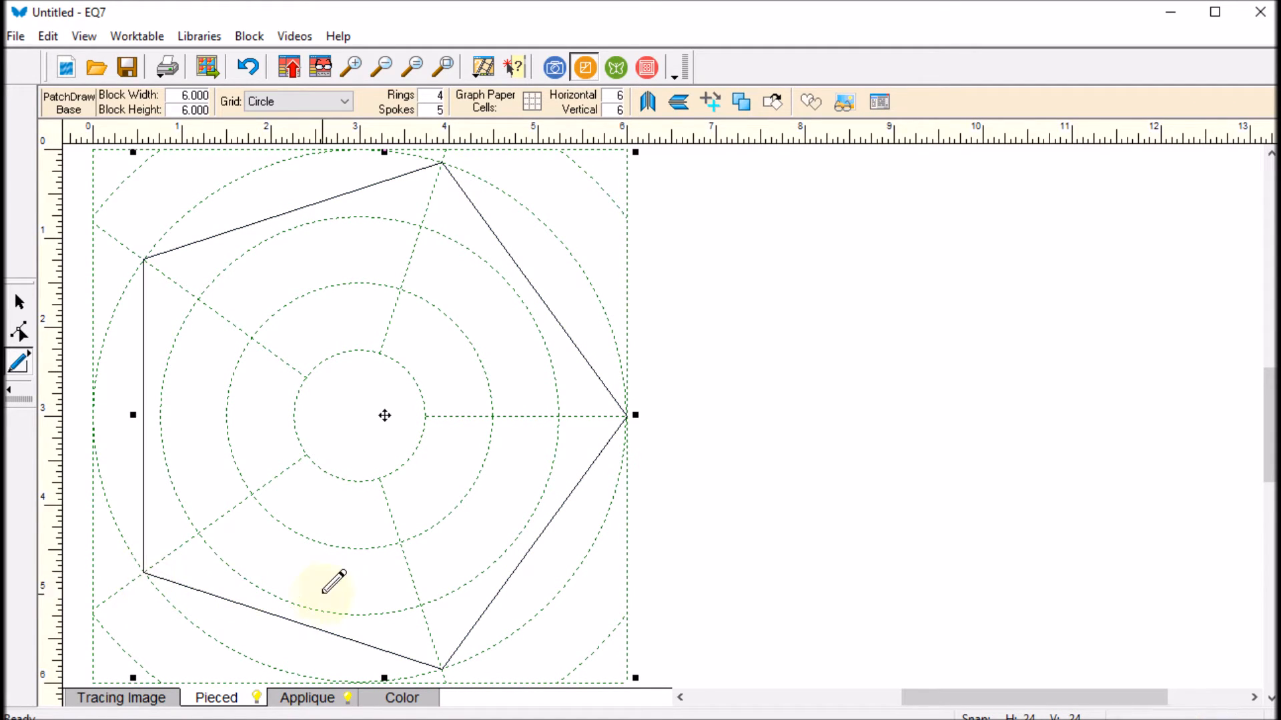
- Colour the pentagon with the orange scratch-textured fabric and add the block to the Sketchbook
{"action": "left_click", "coordinate": [404, 700]}
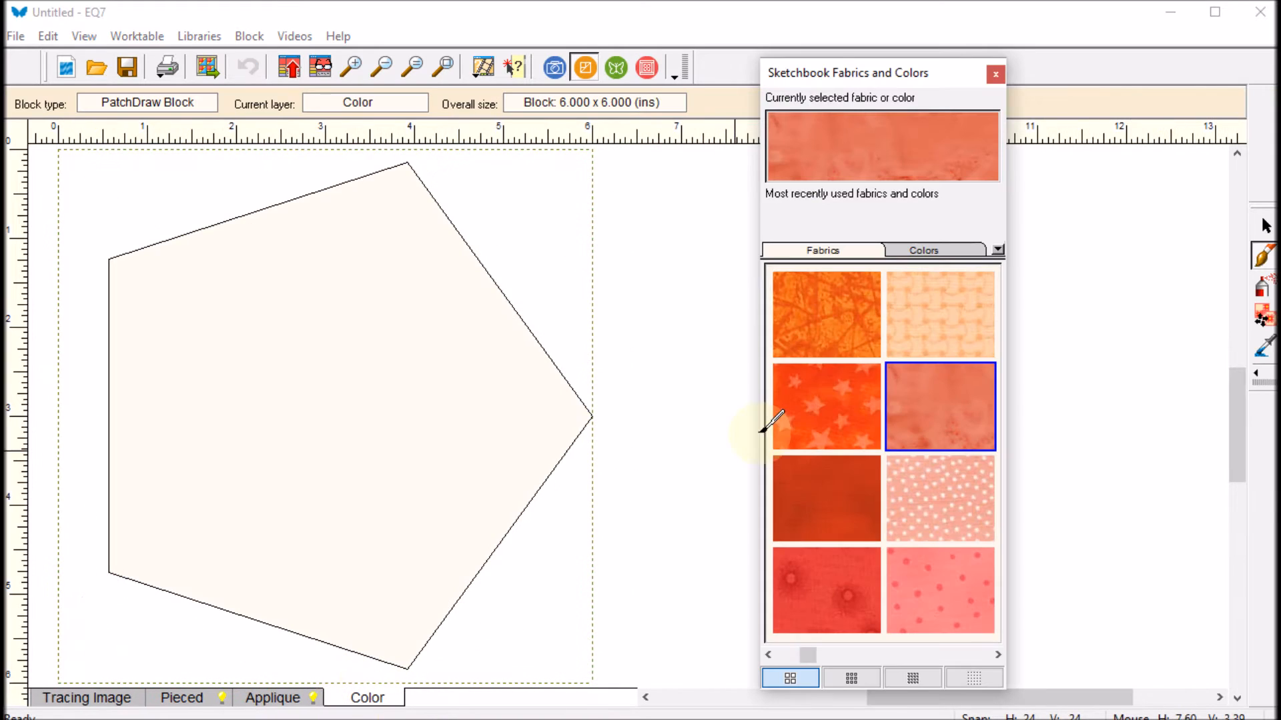
{"action": "left_click", "coordinate": [830, 334]}
{"action": "left_click", "coordinate": [401, 371]}
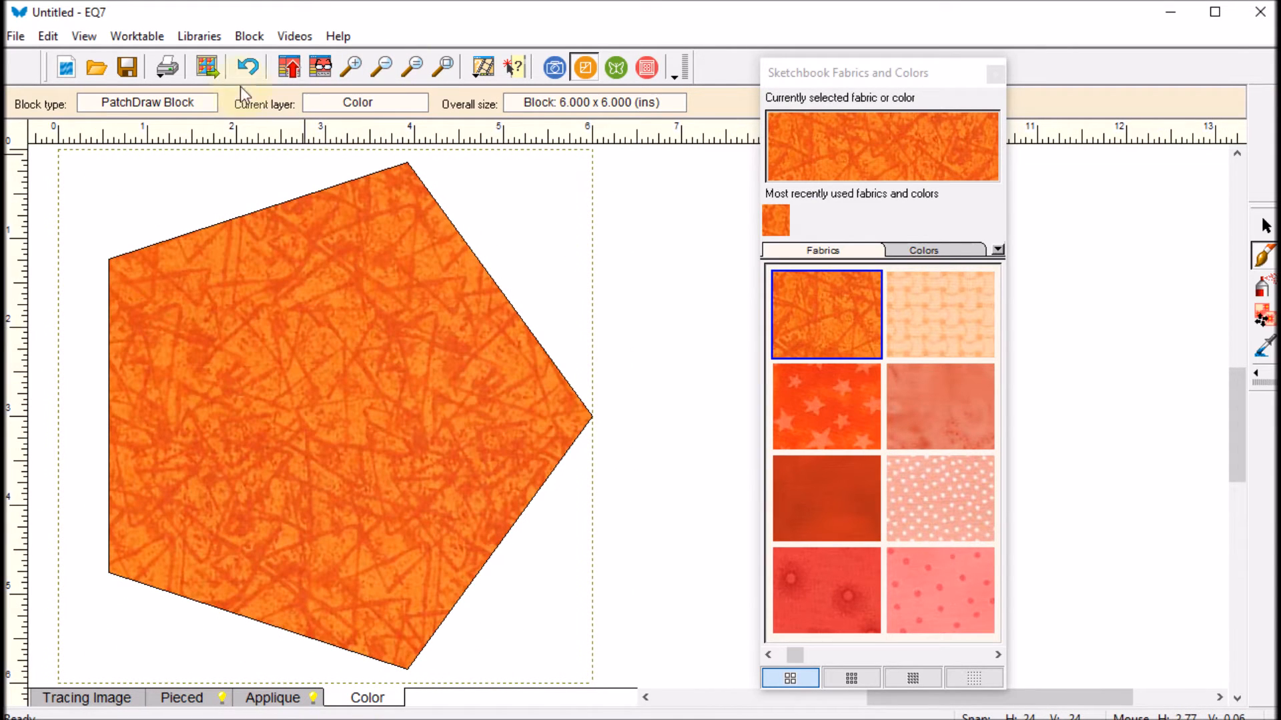
{"action": "left_click", "coordinate": [294, 72]}
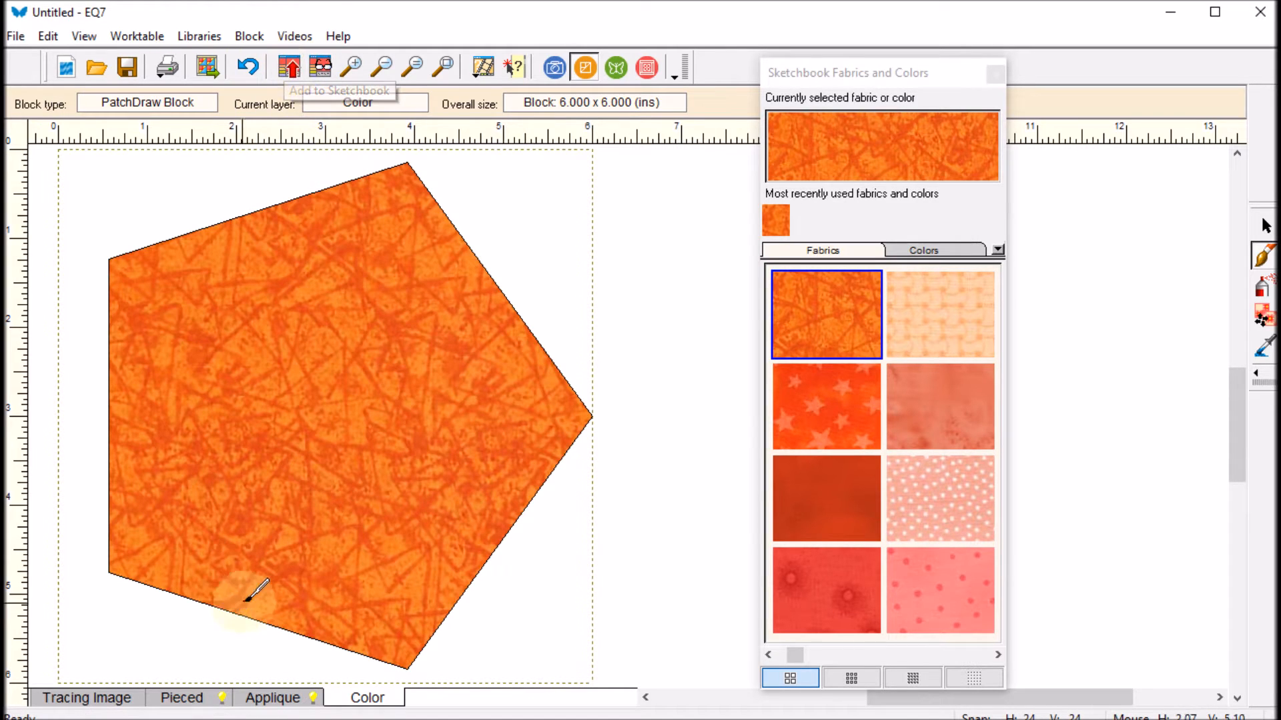
- Return to the Pieced layer and set the circle grid to 10 spokes
{"action": "left_click", "coordinate": [193, 699]}
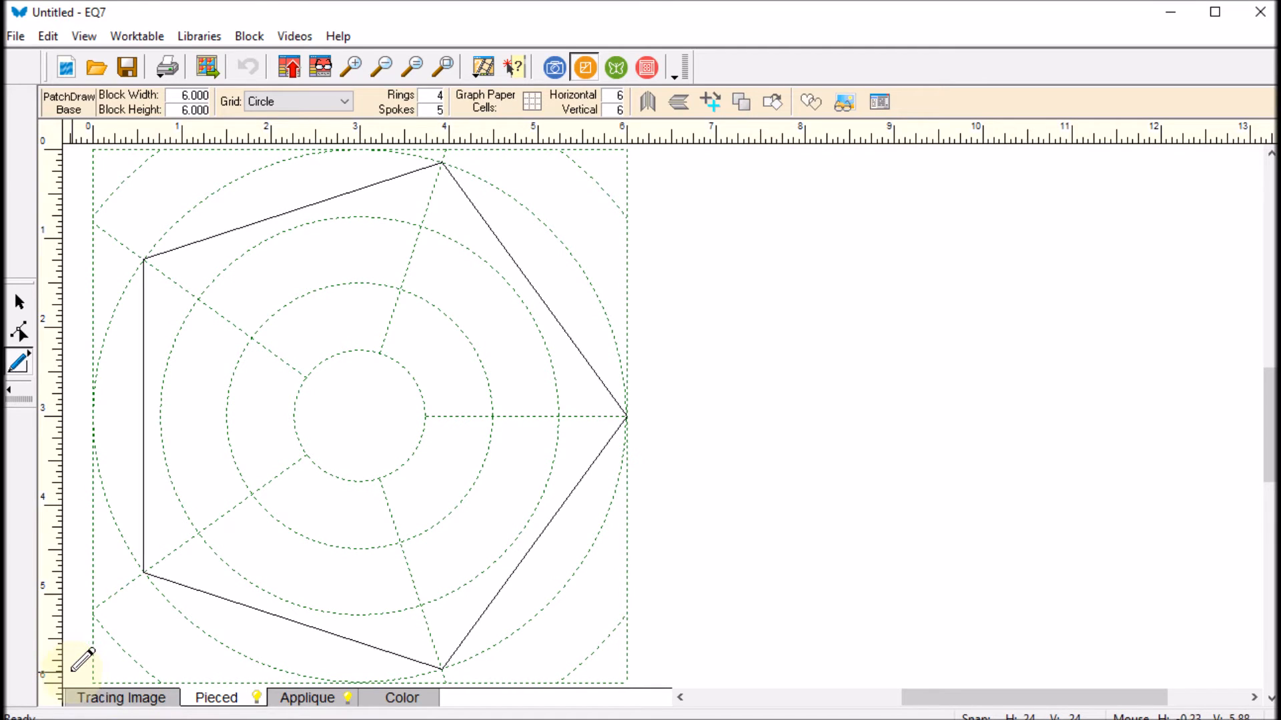
{"action": "double_click", "coordinate": [423, 109]}
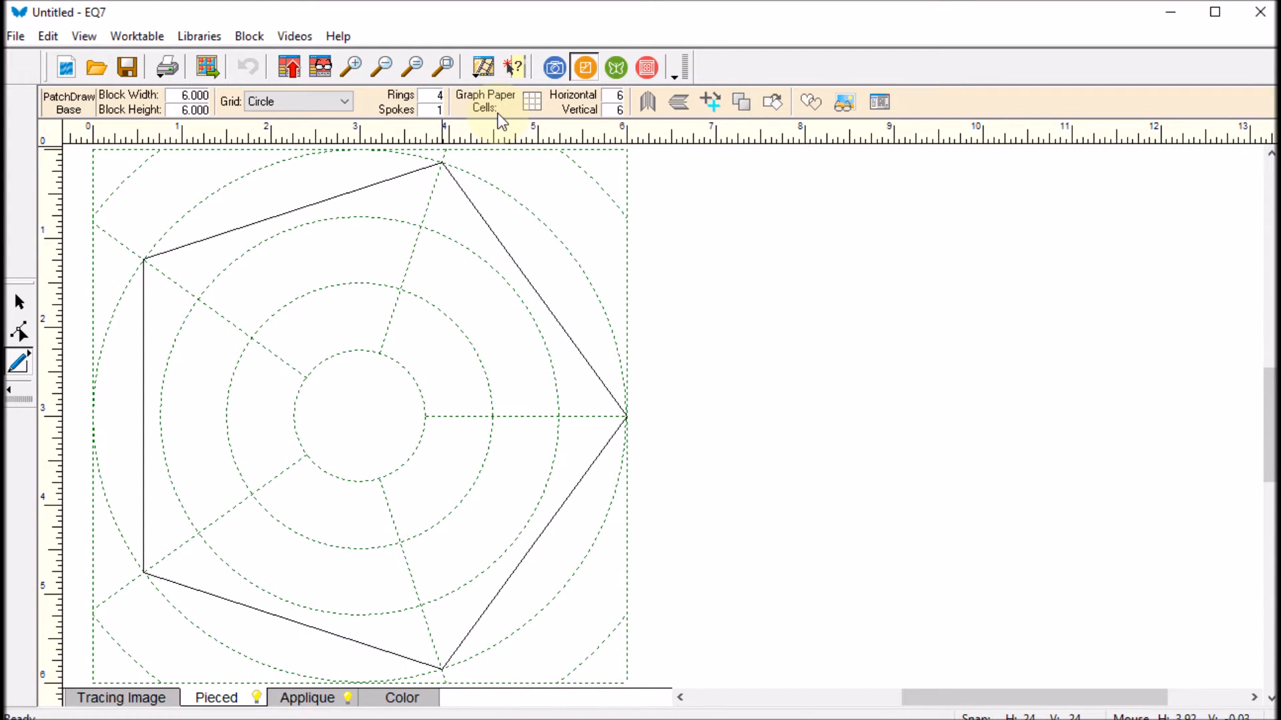
{"action": "key", "text": "Return"}
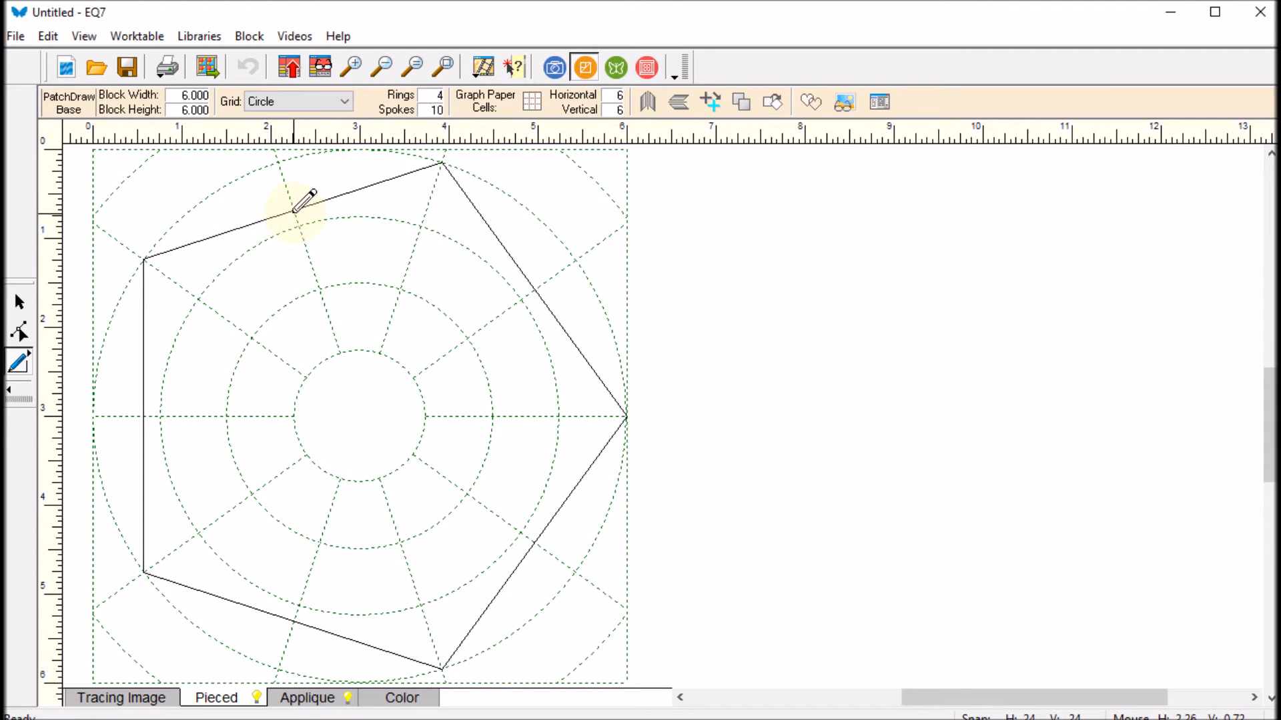
- Add a node at the midpoint of each of the pentagon's five sides, where the new spokes cross them
{"action": "left_click", "coordinate": [20, 330]}
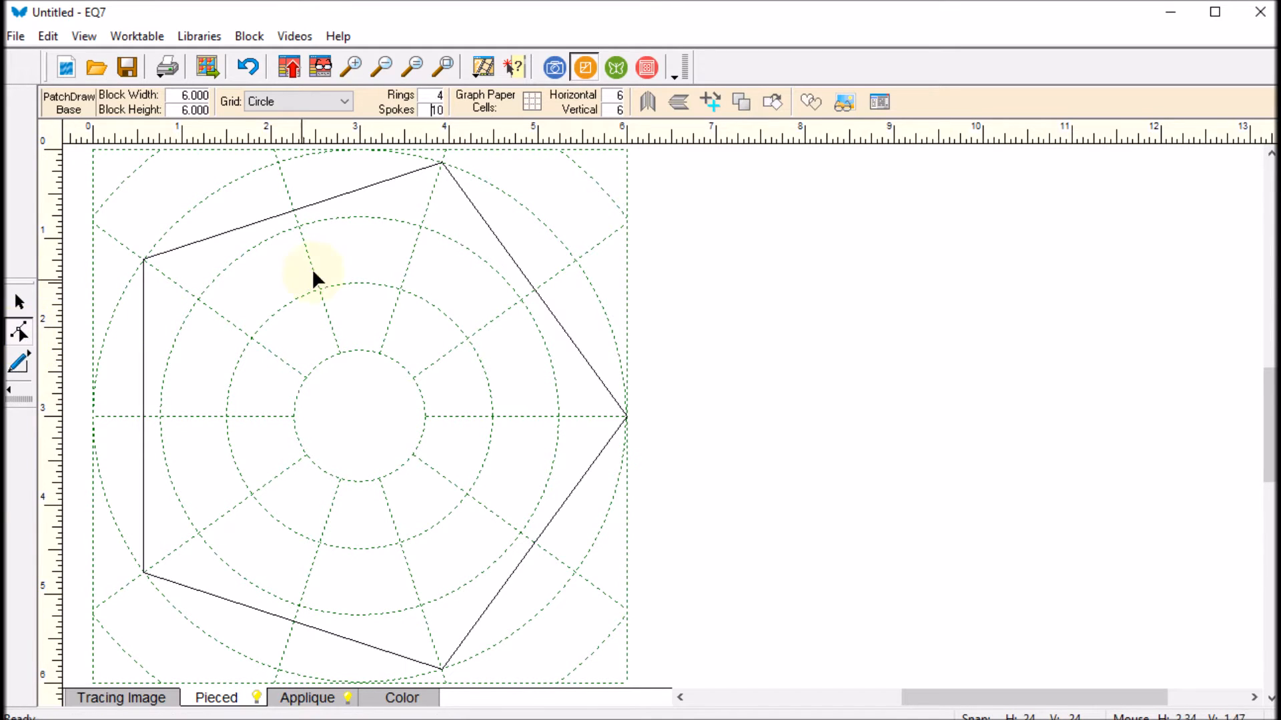
{"action": "double_click", "coordinate": [294, 209]}
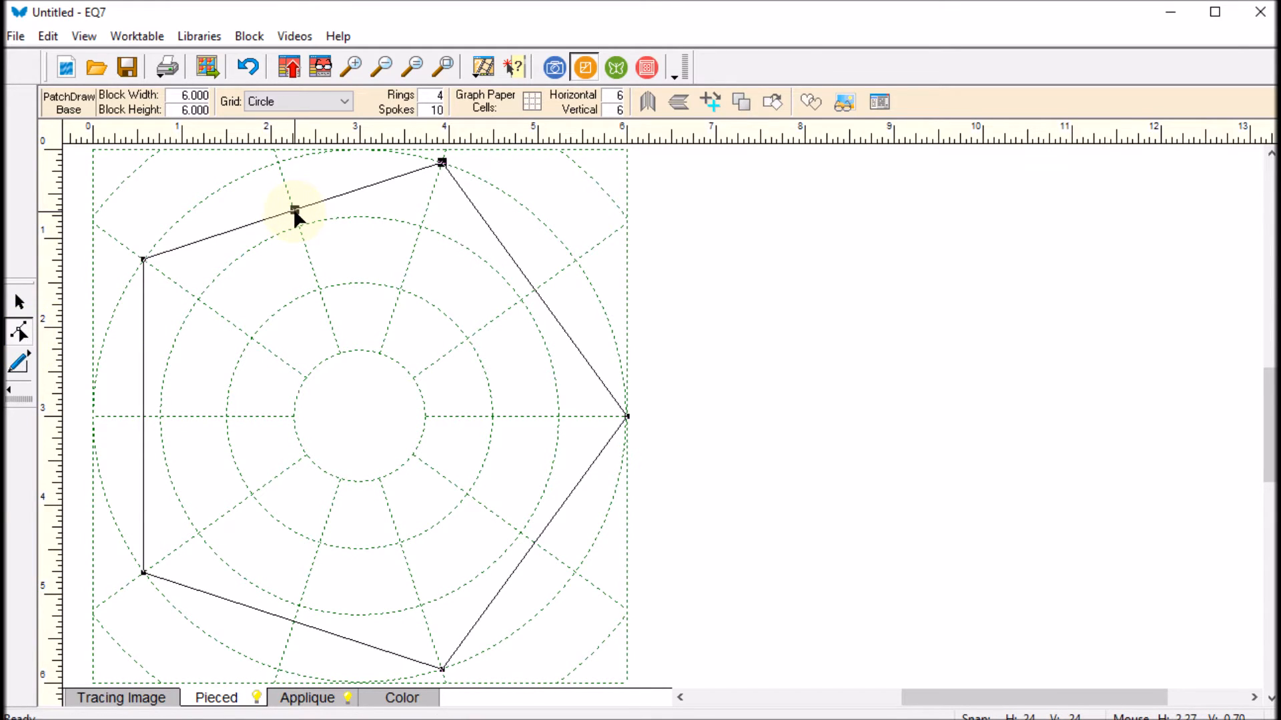
{"action": "double_click", "coordinate": [534, 289]}
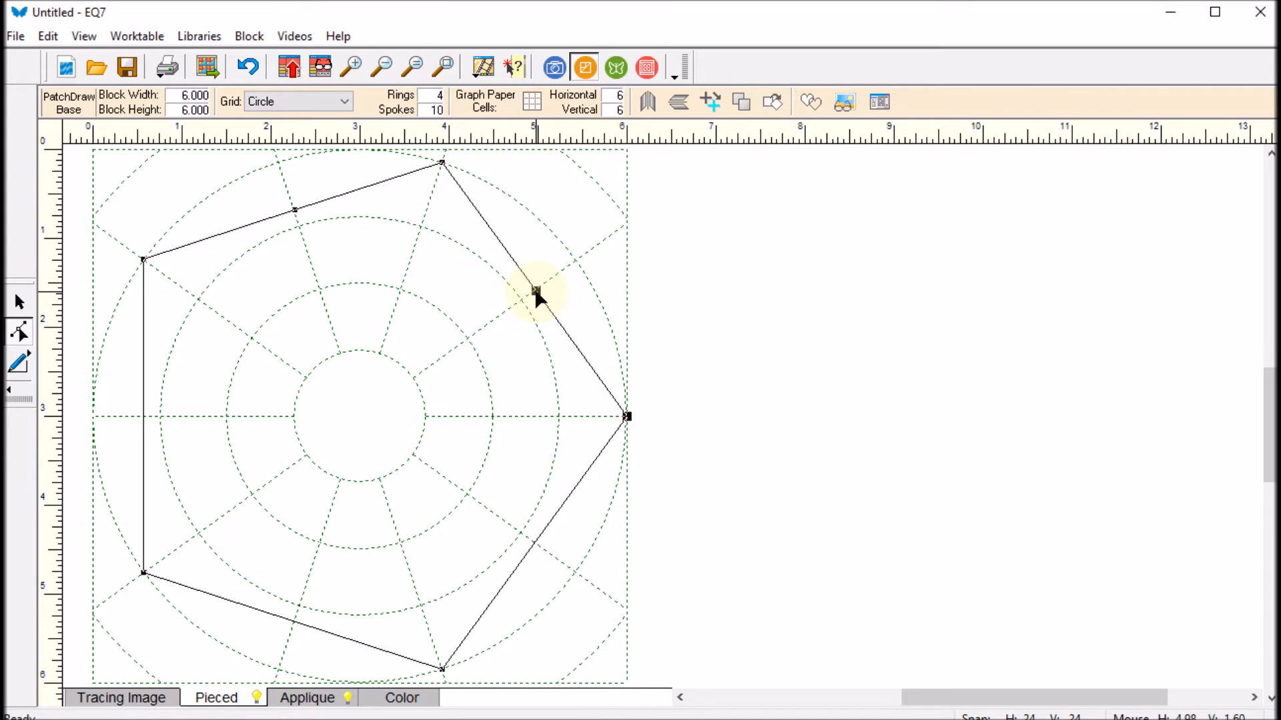
{"action": "left_click", "coordinate": [536, 547]}
{"action": "double_click", "coordinate": [535, 542]}
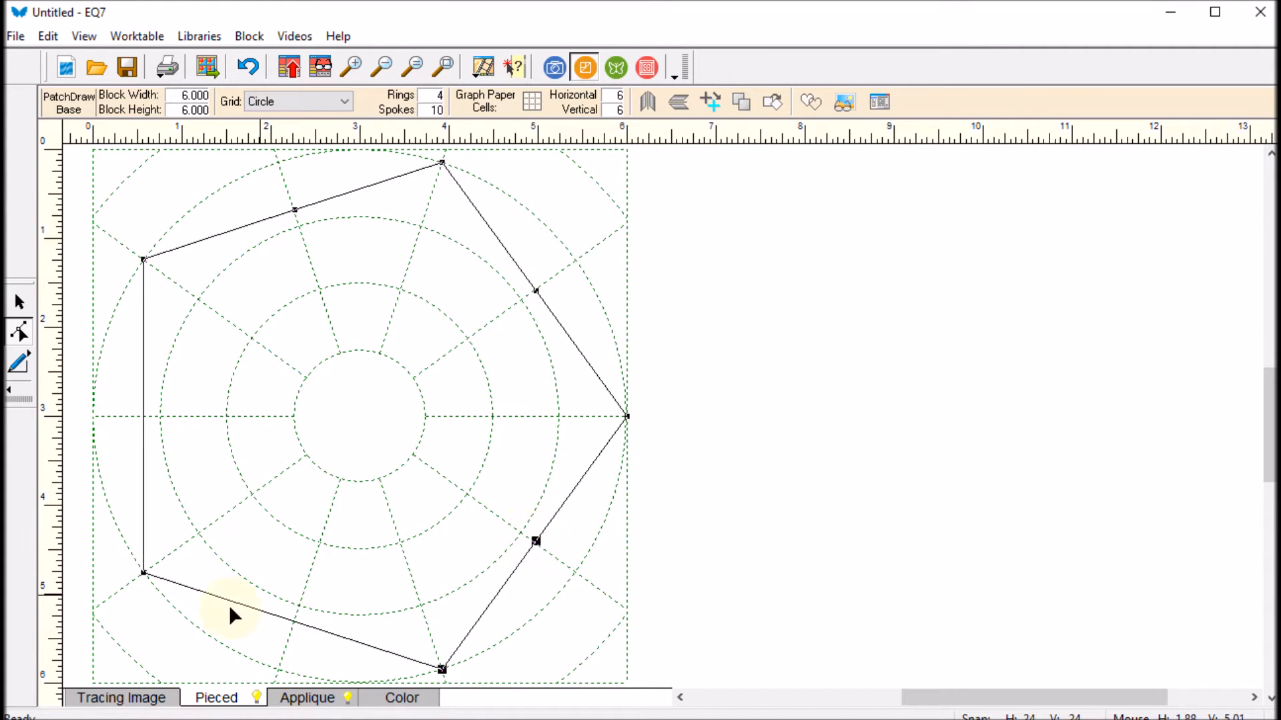
{"action": "left_click", "coordinate": [294, 622]}
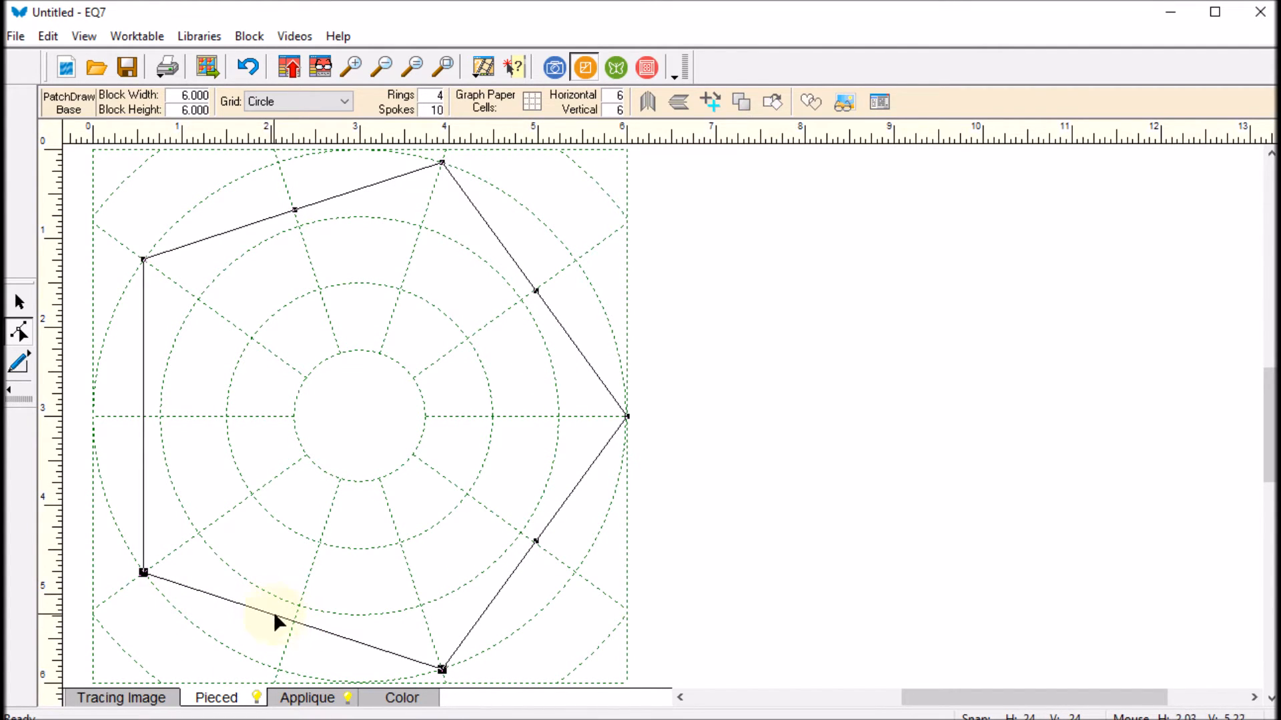
{"action": "double_click", "coordinate": [294, 622]}
{"action": "left_click", "coordinate": [143, 416]}
{"action": "double_click", "coordinate": [143, 416]}
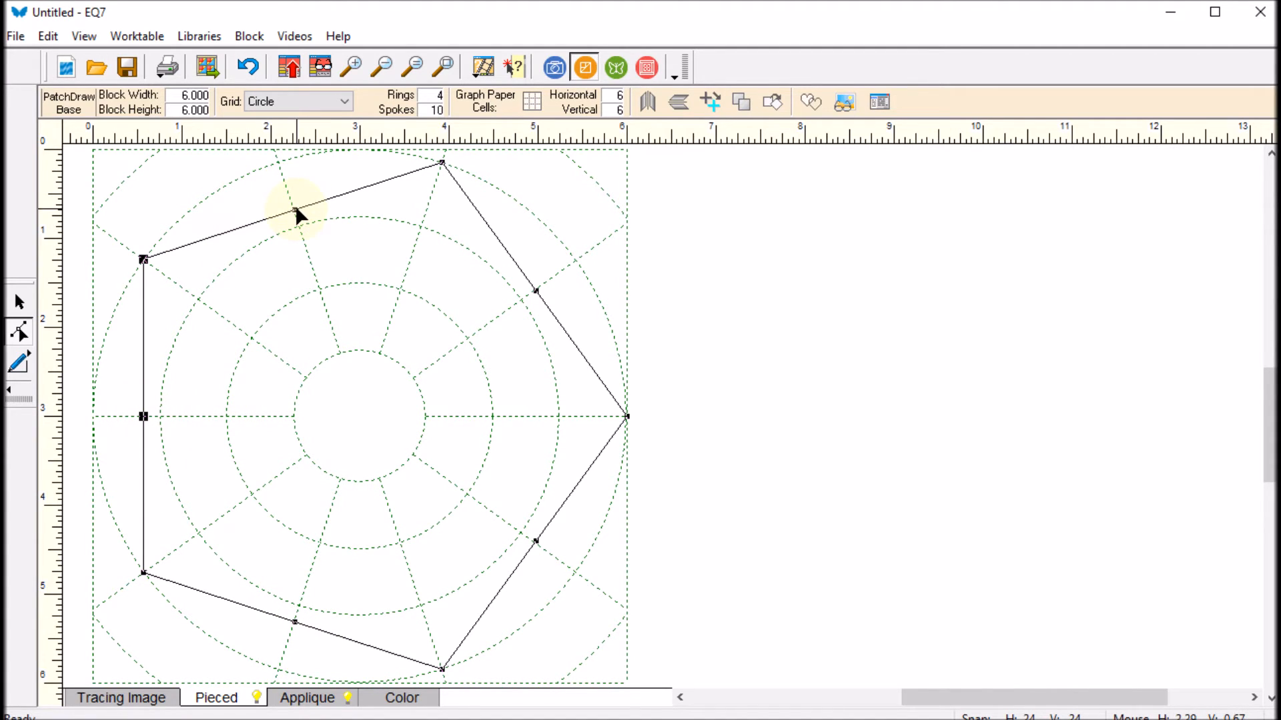
- Move the five midpoint nodes outward along their spokes to the outermost full ring to form a decagon
{"action": "left_click_drag", "start_coordinate": [295, 212], "coordinate": [277, 161]}
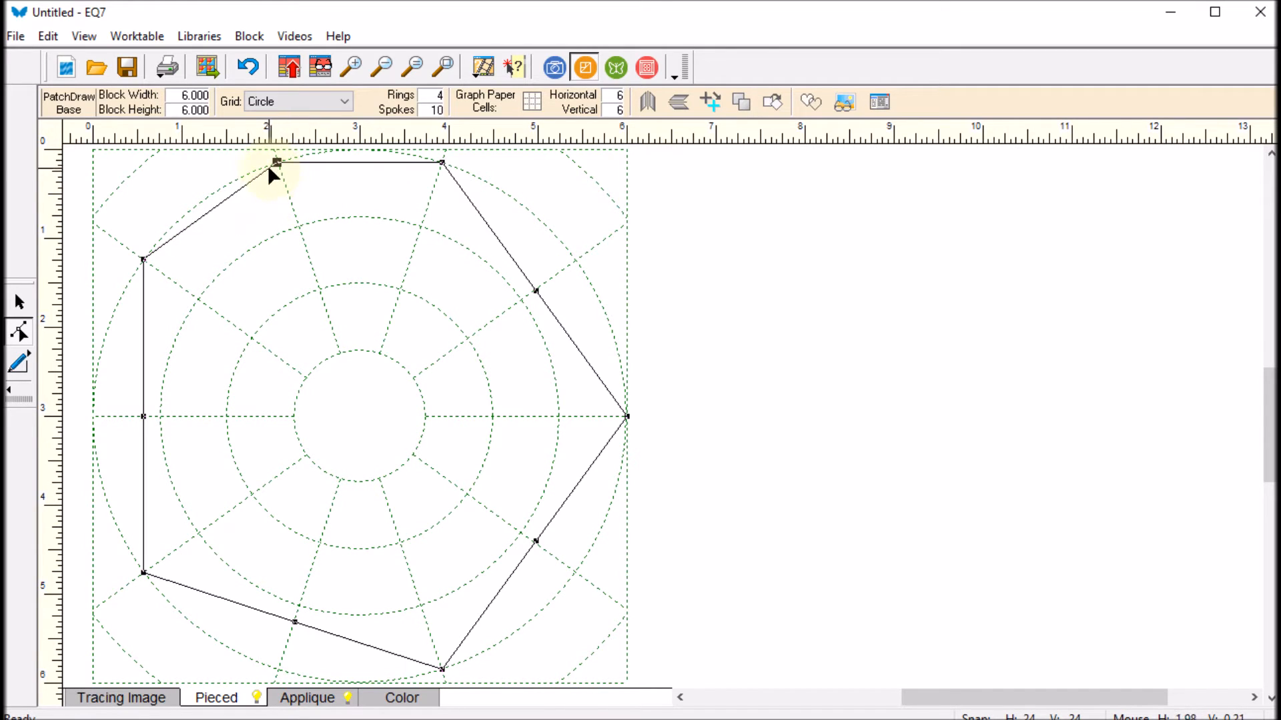
{"action": "left_click_drag", "start_coordinate": [536, 290], "coordinate": [586, 269]}
{"action": "left_click_drag", "start_coordinate": [536, 541], "coordinate": [575, 571]}
{"action": "left_click_drag", "start_coordinate": [296, 624], "coordinate": [276, 669]}
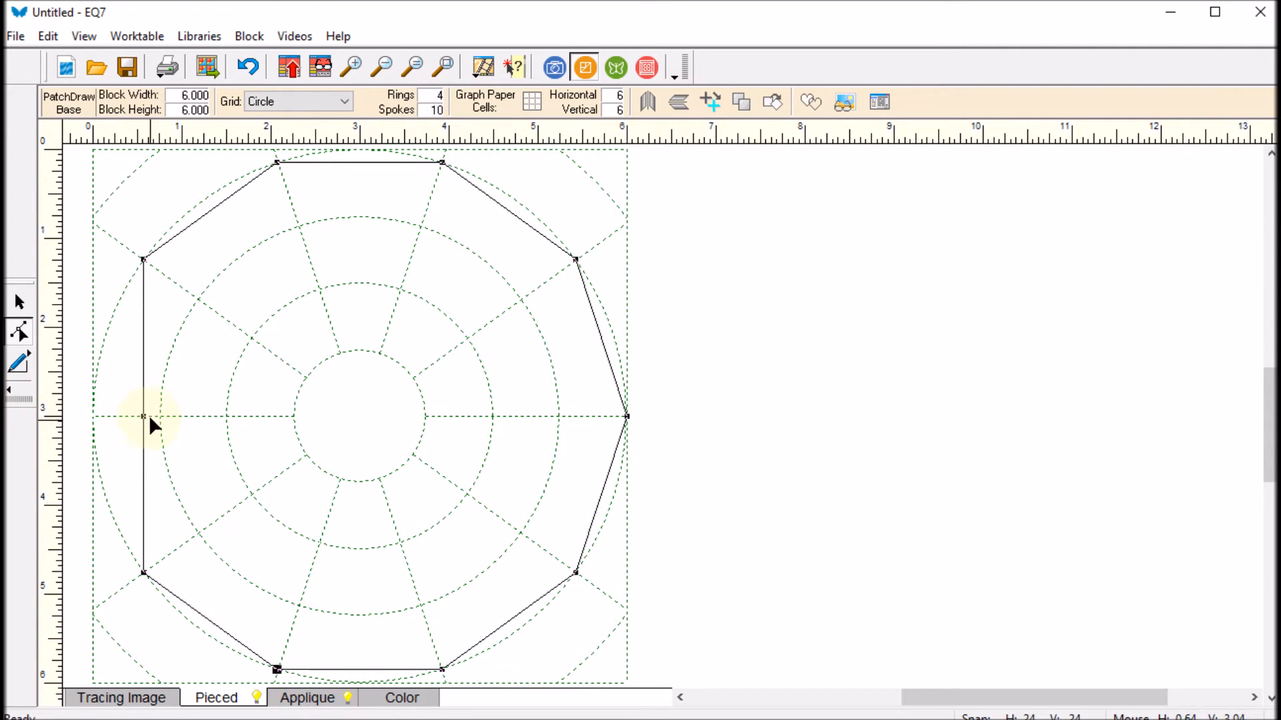
{"action": "left_click_drag", "start_coordinate": [143, 417], "coordinate": [93, 416]}
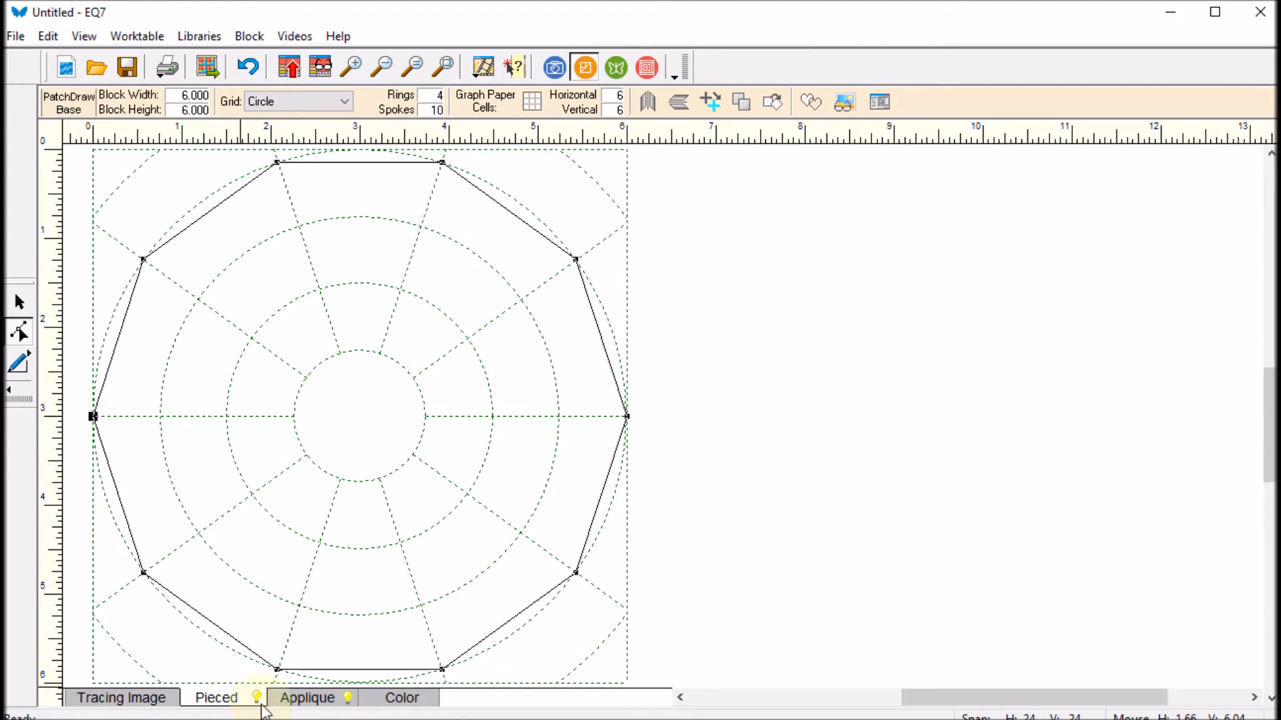
- Colour the decagon with the orange star-print fabric and add the block to the Sketchbook
{"action": "left_click", "coordinate": [403, 696]}
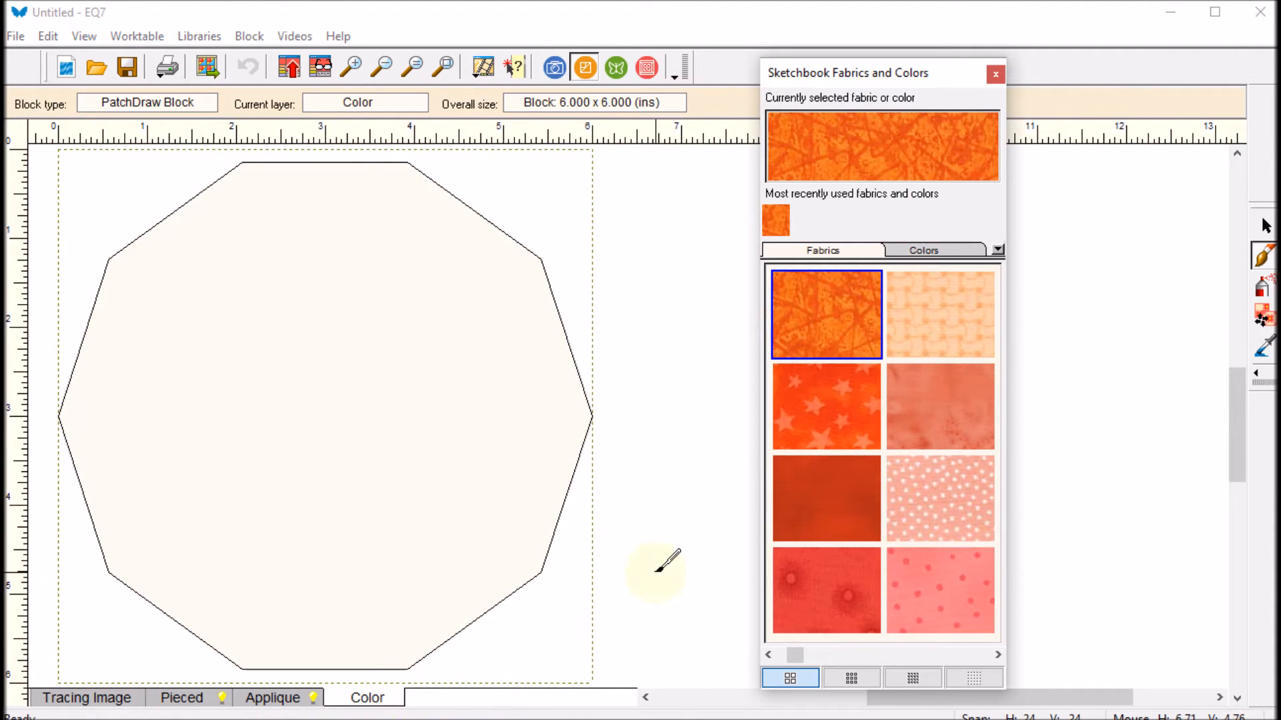
{"action": "left_click", "coordinate": [807, 410]}
{"action": "left_click", "coordinate": [343, 408]}
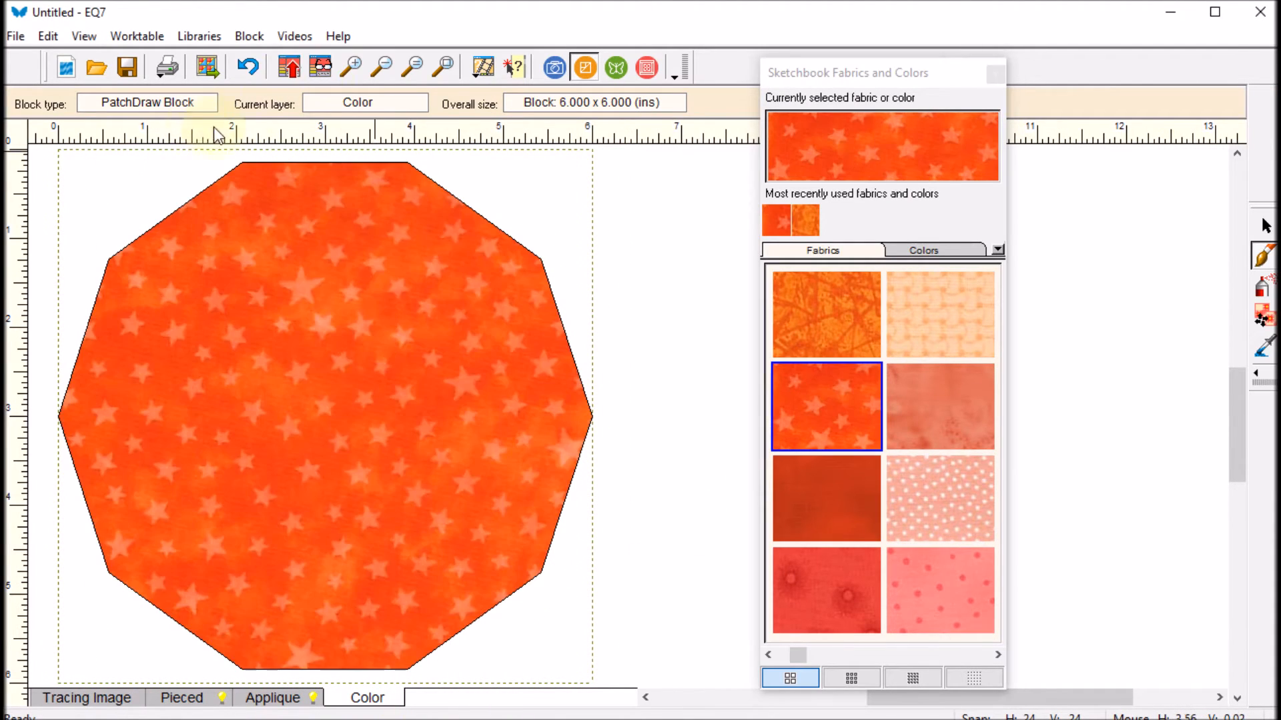
{"action": "left_click", "coordinate": [289, 67]}
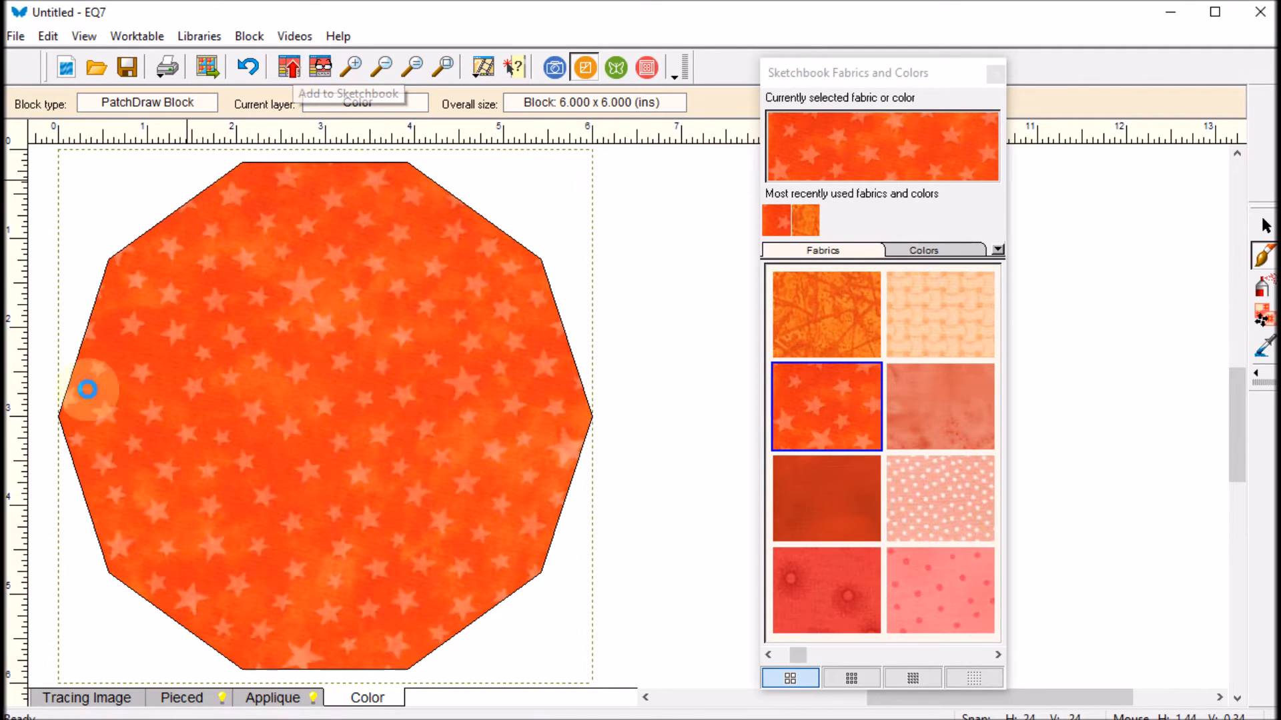
- Return to the Pieced layer and set the circle grid to 10 rings
{"action": "left_click", "coordinate": [189, 700]}
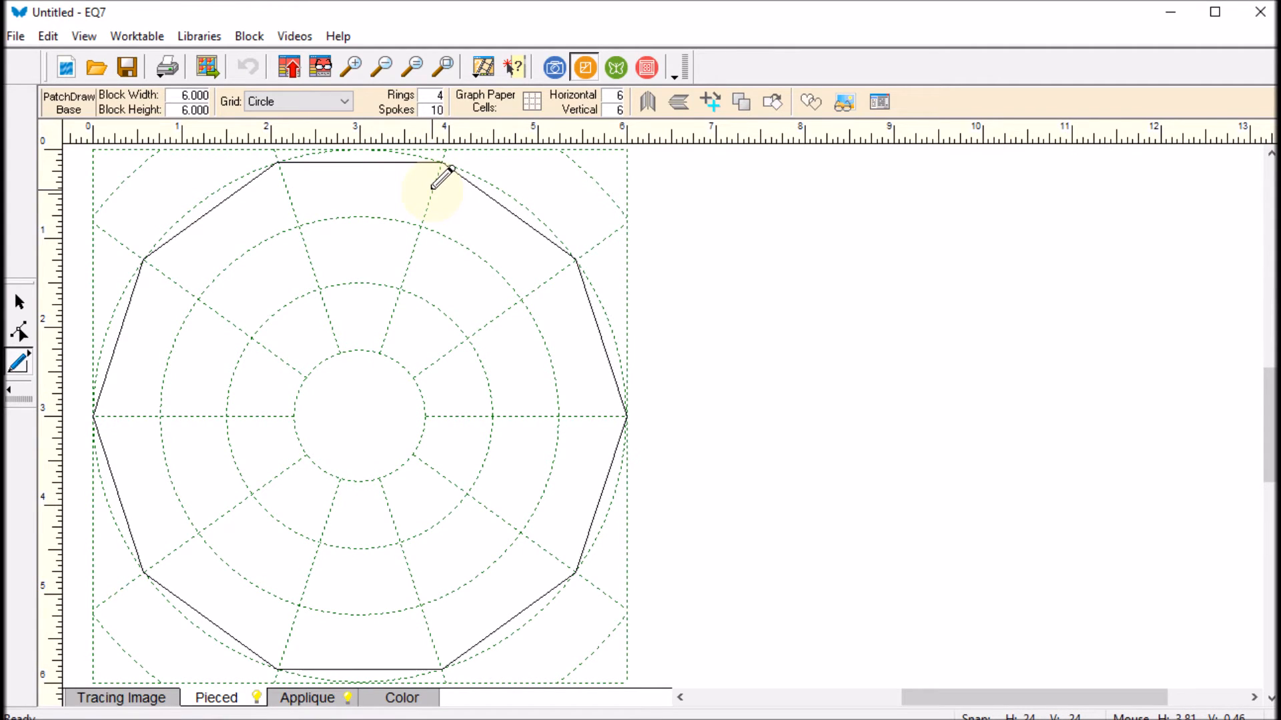
{"action": "left_click", "coordinate": [433, 95]}
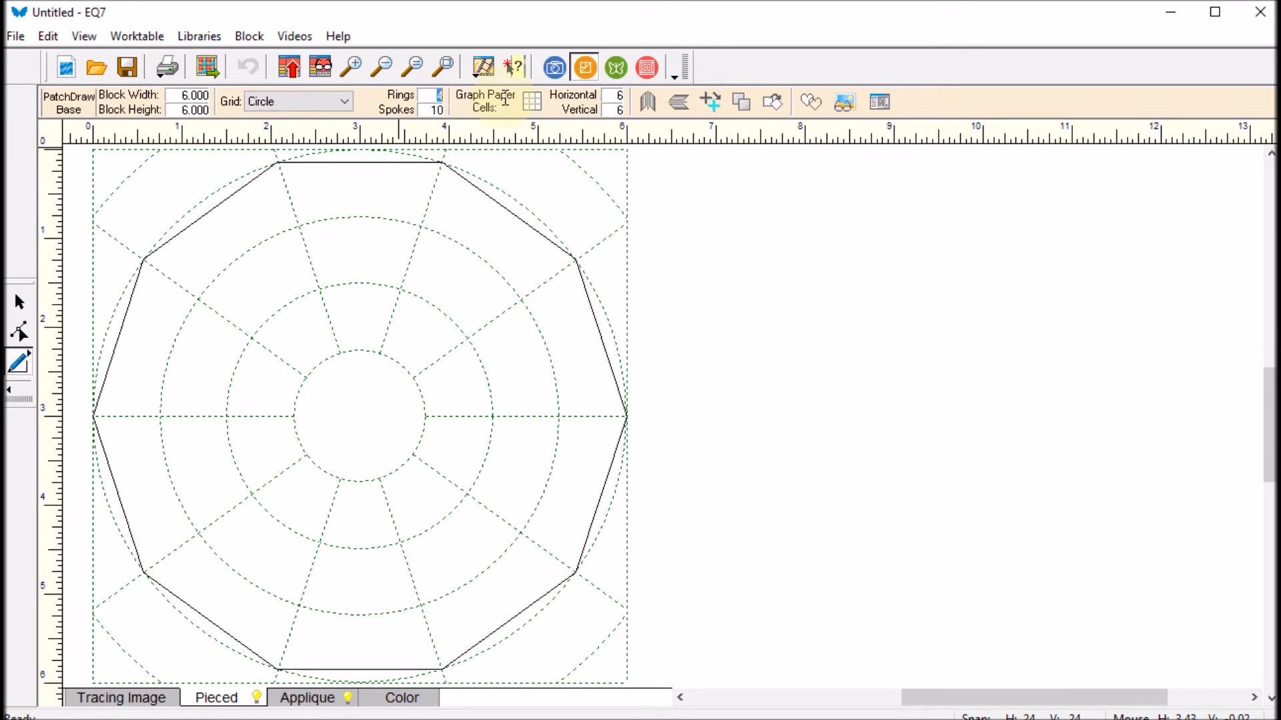
{"action": "type", "text": "10"}
{"action": "key", "text": "Return"}
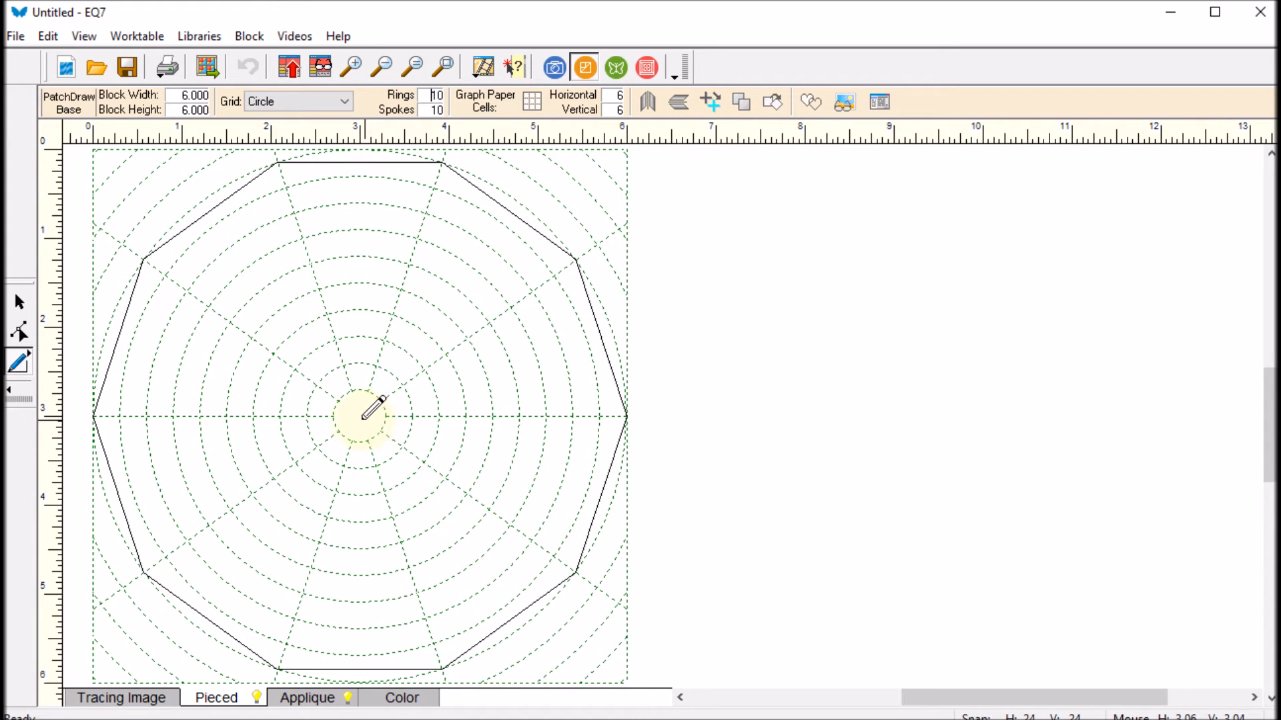
- Draw a four-sided star-point patch from the decagon's centre to its upper-left top corner, with side corners on the sixth ring of the adjacent spokes
{"action": "left_click_drag", "start_coordinate": [360, 416], "coordinate": [229, 321]}
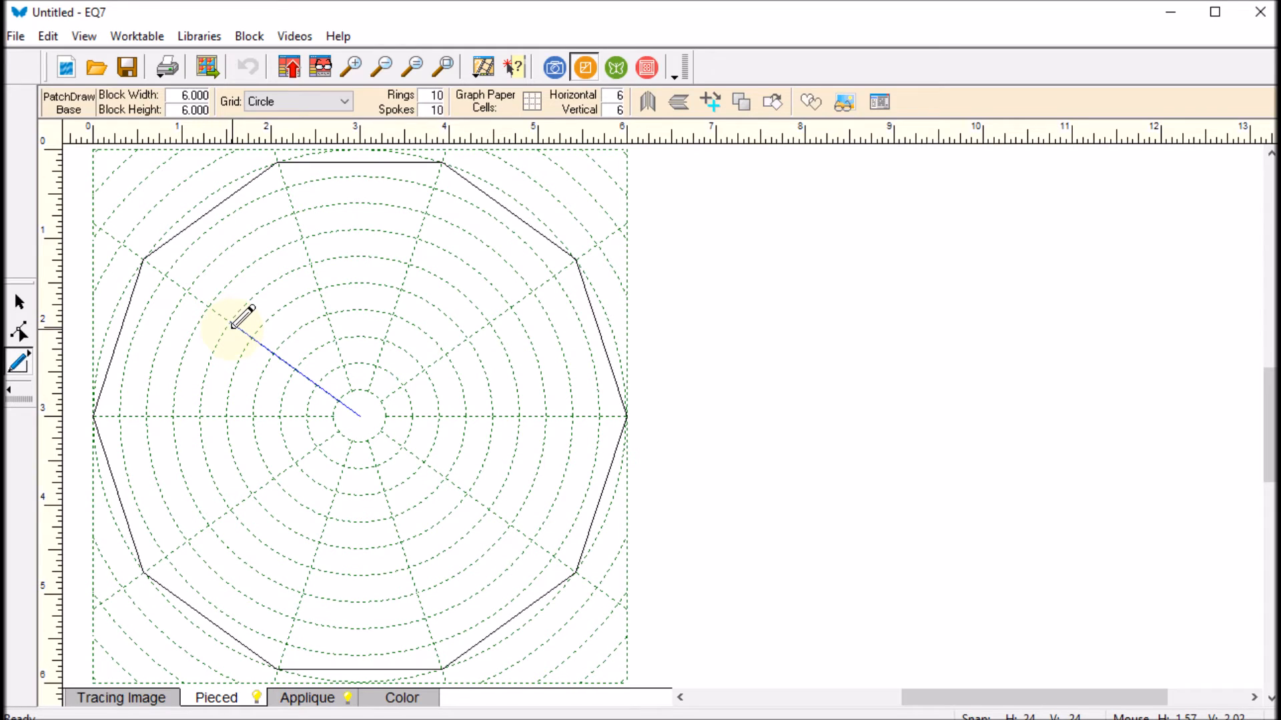
{"action": "mouse_move", "coordinate": [229, 321]}
{"action": "left_mouse_down"}
{"action": "mouse_move", "coordinate": [281, 150]}
{"action": "mouse_move", "coordinate": [277, 161]}
{"action": "left_mouse_up"}
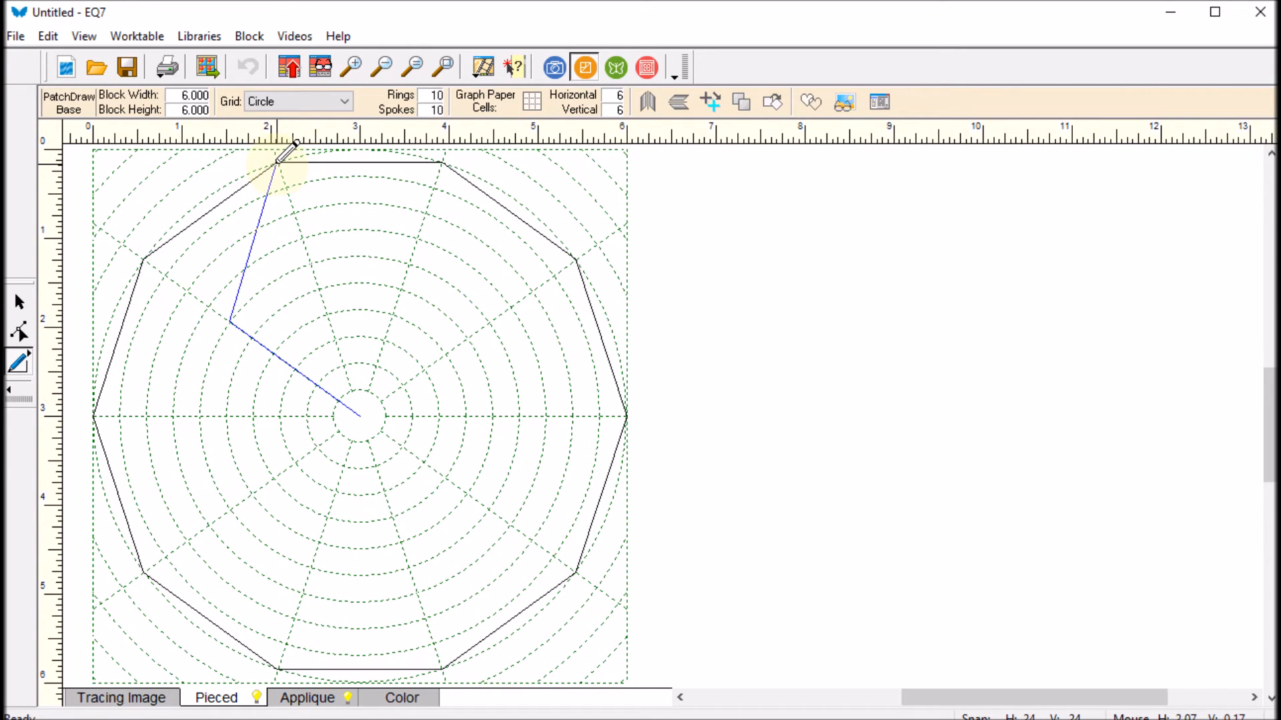
{"action": "left_click", "coordinate": [407, 274]}
{"action": "mouse_move", "coordinate": [407, 273]}
{"action": "left_mouse_down"}
{"action": "mouse_move", "coordinate": [410, 264]}
{"action": "mouse_move", "coordinate": [384, 407]}
{"action": "mouse_move", "coordinate": [358, 415]}
{"action": "left_mouse_up"}
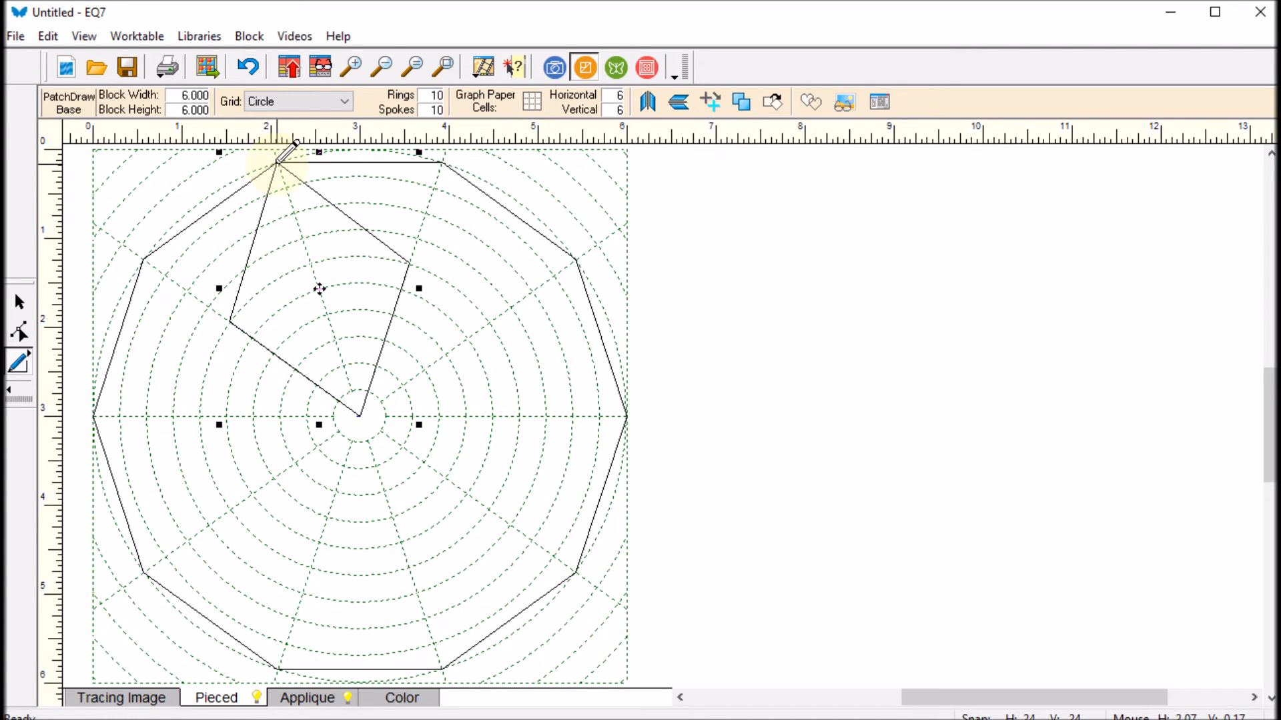
- Draw a four-sided background patch from the star point's tip through its sixth-ring side corner and along the decagon's two adjacent upper-right corners
{"action": "left_click_drag", "start_coordinate": [276, 162], "coordinate": [410, 261]}
{"action": "left_click", "coordinate": [409, 263]}
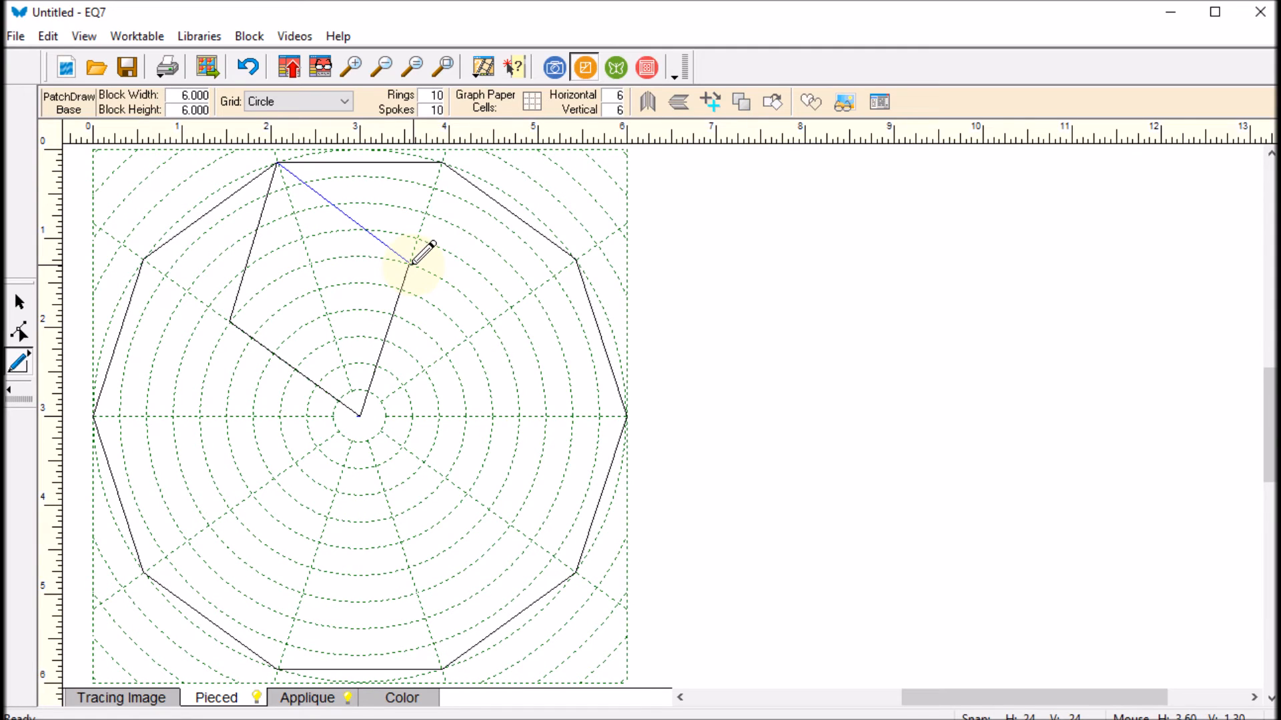
{"action": "left_click", "coordinate": [575, 258]}
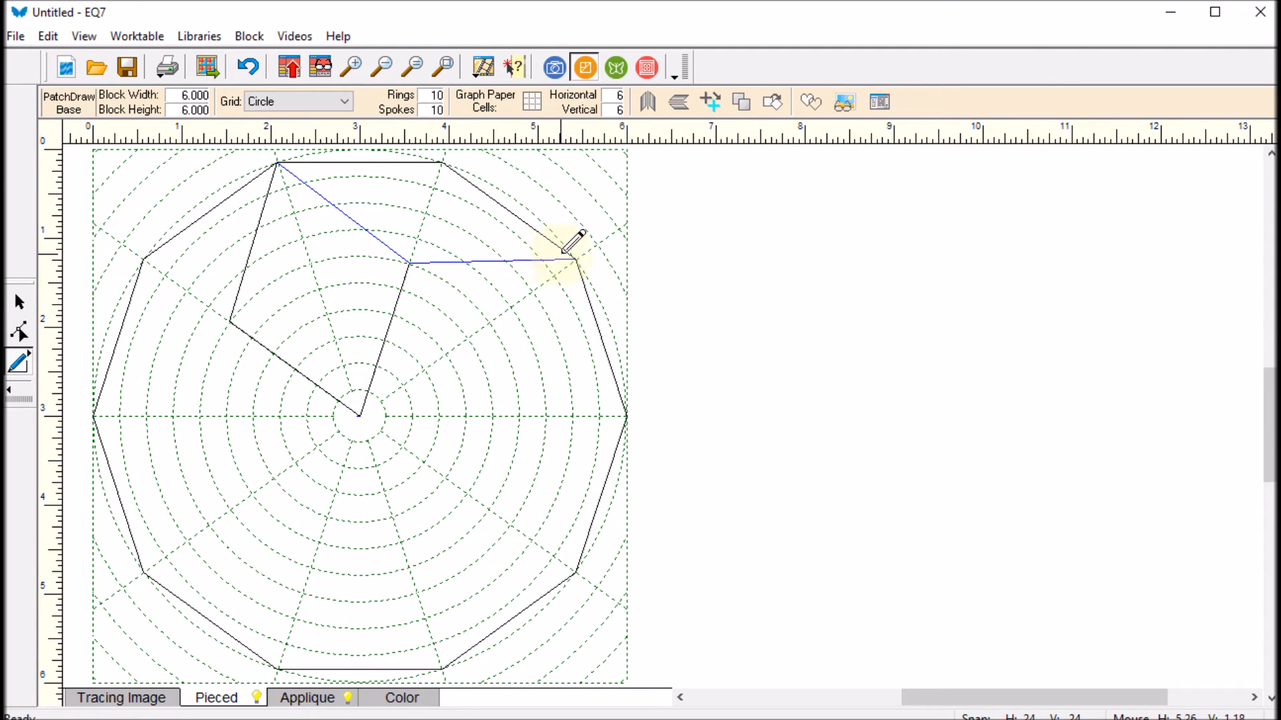
{"action": "left_click_drag", "start_coordinate": [444, 160], "coordinate": [278, 162]}
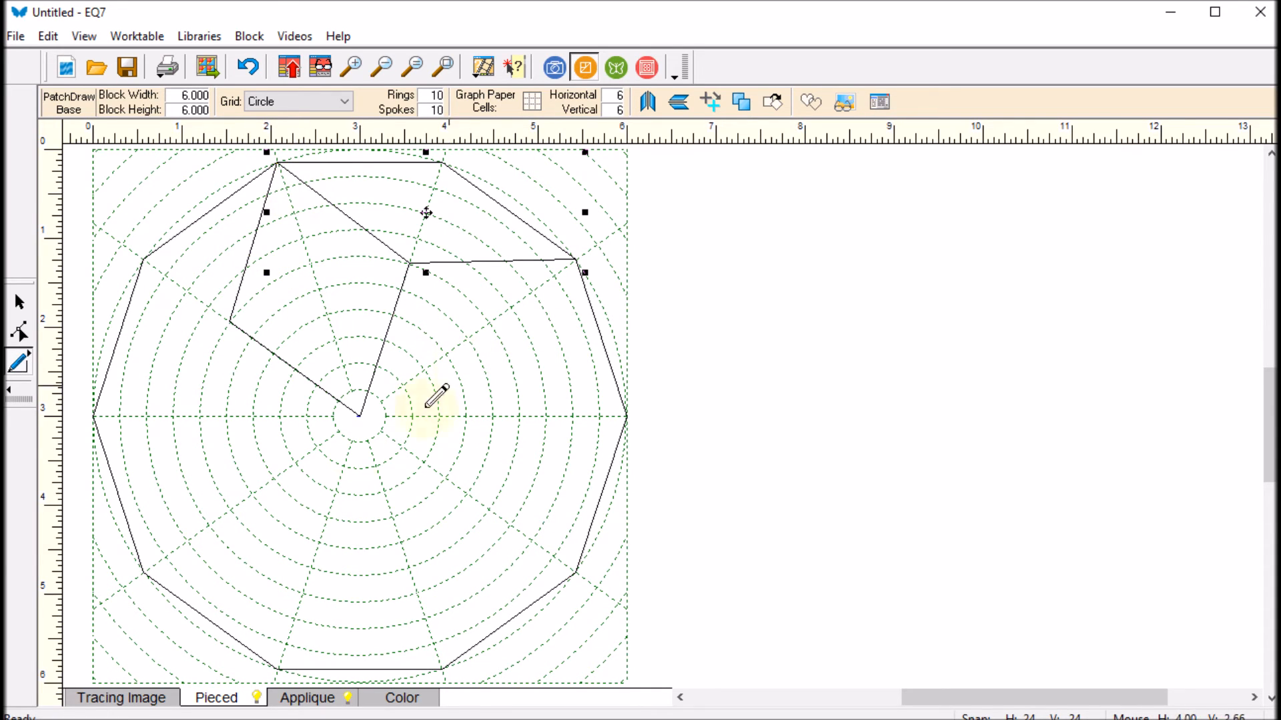
- Convert the decagon outline to guides, keeping the star-point and background patches as drawn patches
{"action": "left_click", "coordinate": [30, 293]}
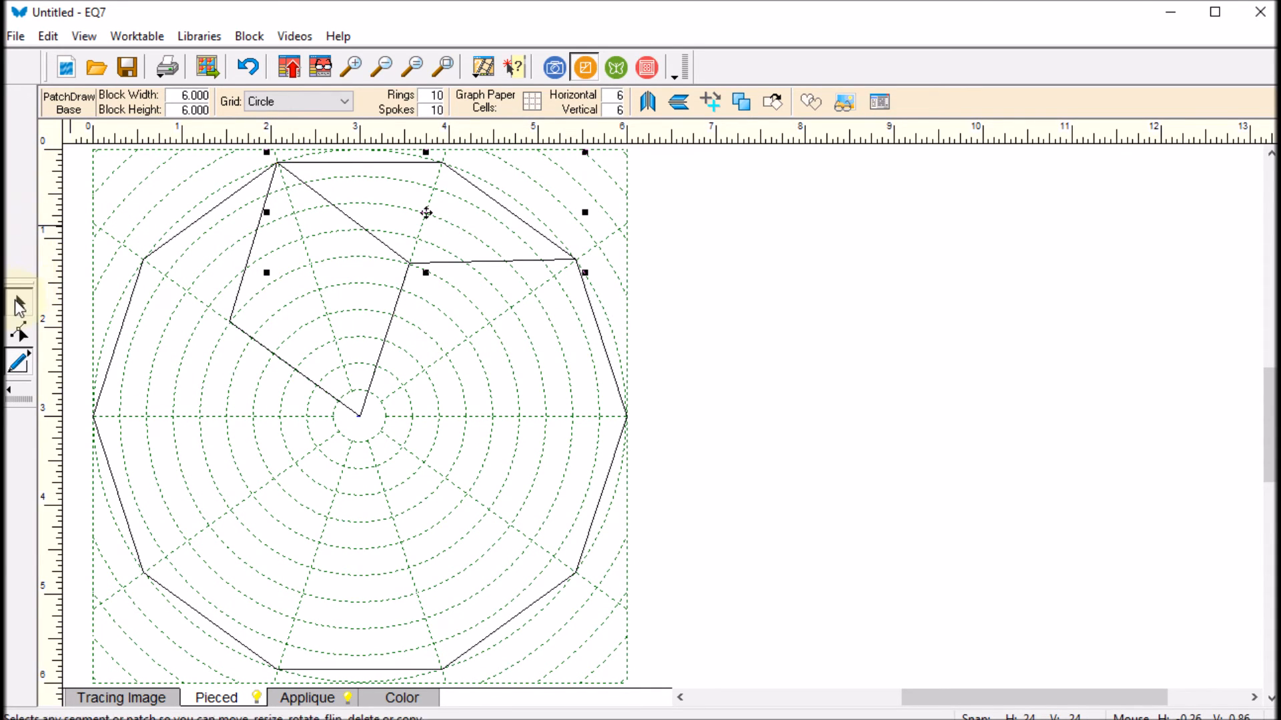
{"action": "left_click", "coordinate": [173, 244]}
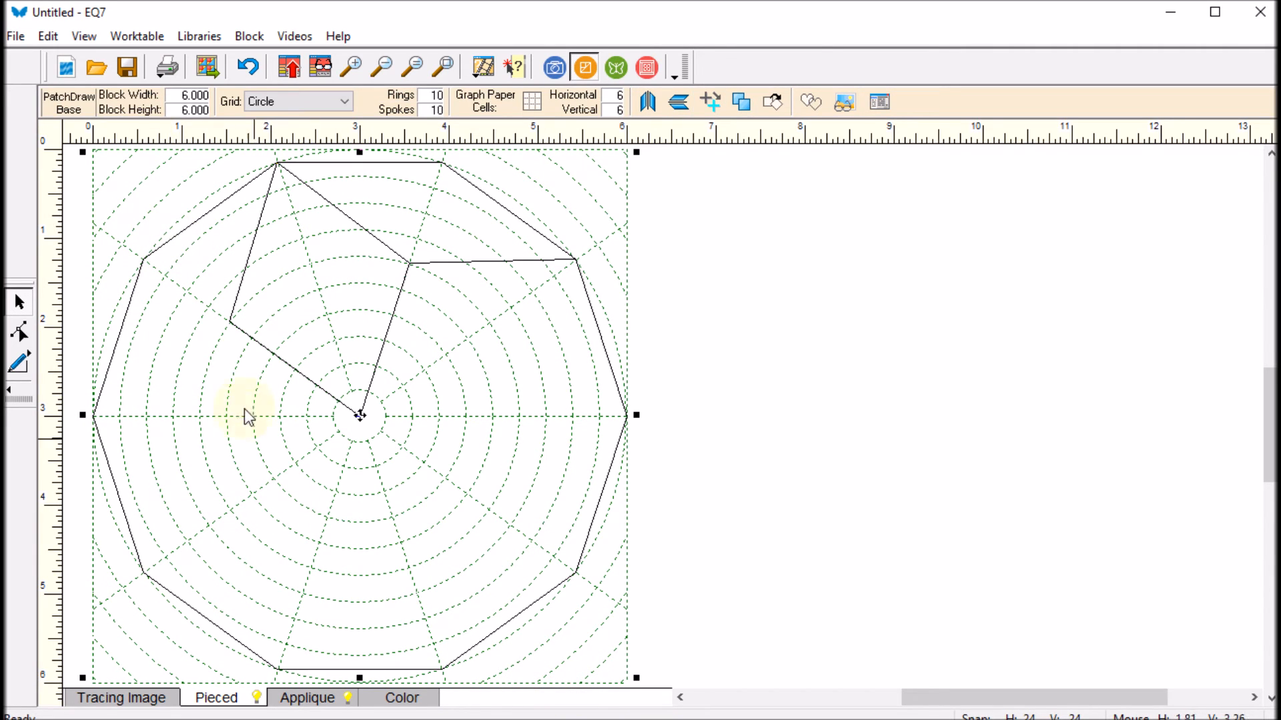
{"action": "right_click", "coordinate": [179, 238]}
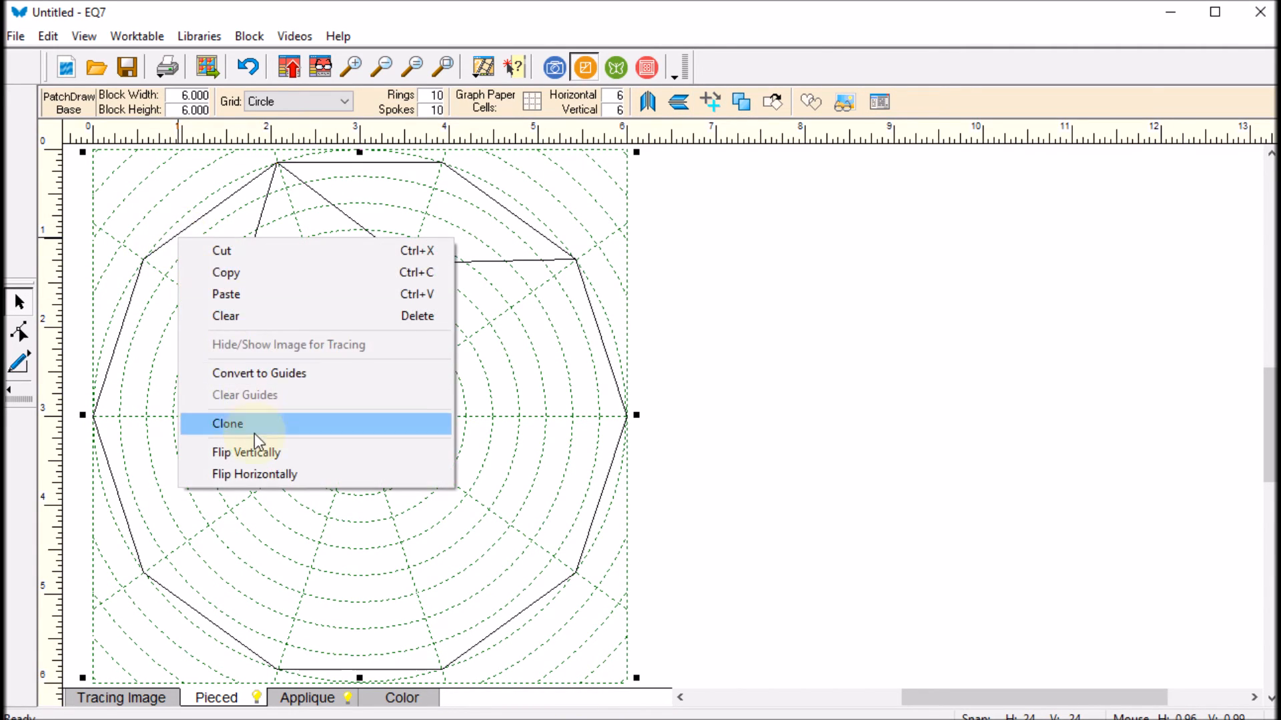
{"action": "left_click", "coordinate": [293, 377]}
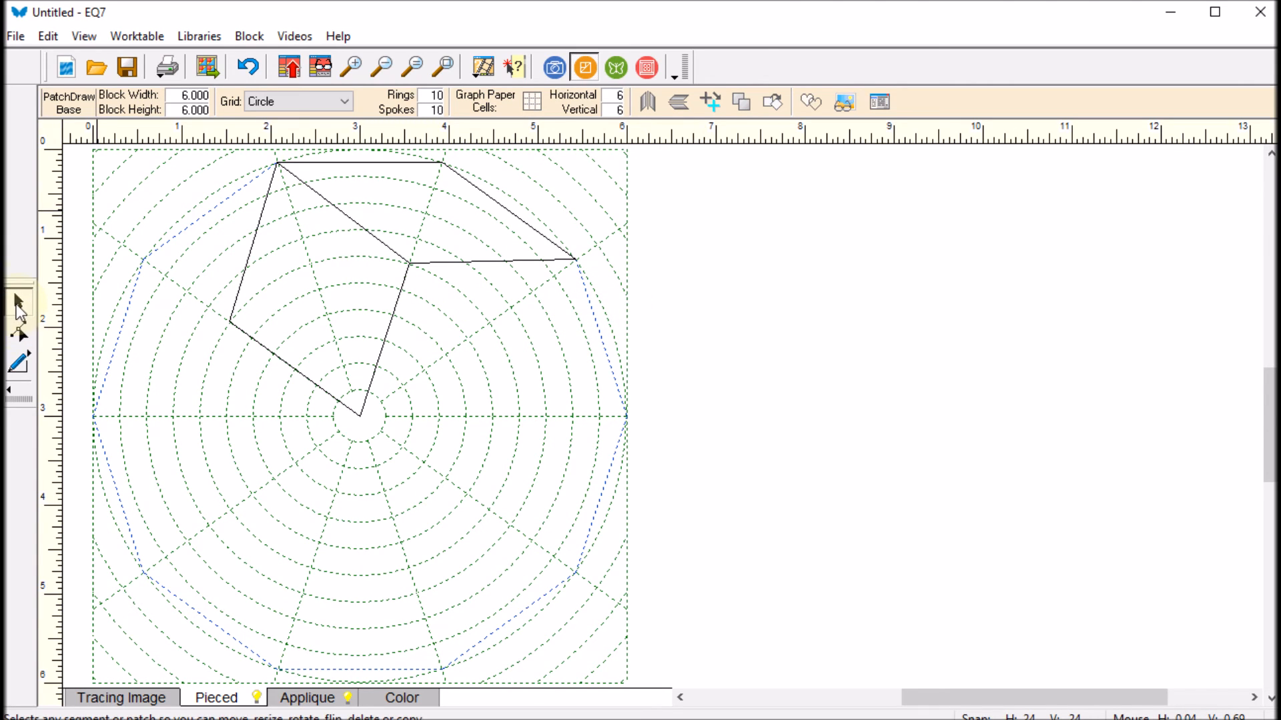
- Clone the star-point and background patches together, rotate the copy one-fifth turn clockwise, and fit it beside the original from the centre to the guide
{"action": "mouse_move", "coordinate": [183, 150]}
{"action": "left_mouse_down"}
{"action": "mouse_move", "coordinate": [277, 183]}
{"action": "mouse_move", "coordinate": [615, 414]}
{"action": "mouse_move", "coordinate": [629, 438]}
{"action": "left_mouse_up"}
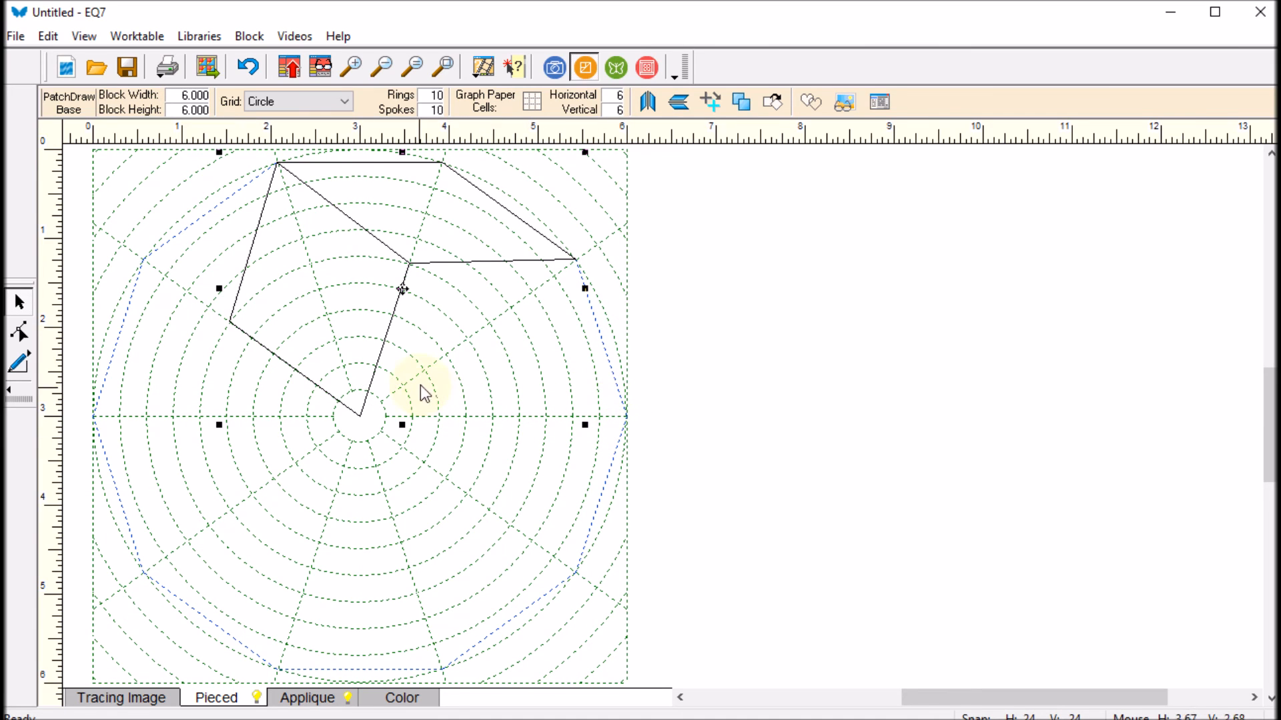
{"action": "left_click", "coordinate": [745, 101]}
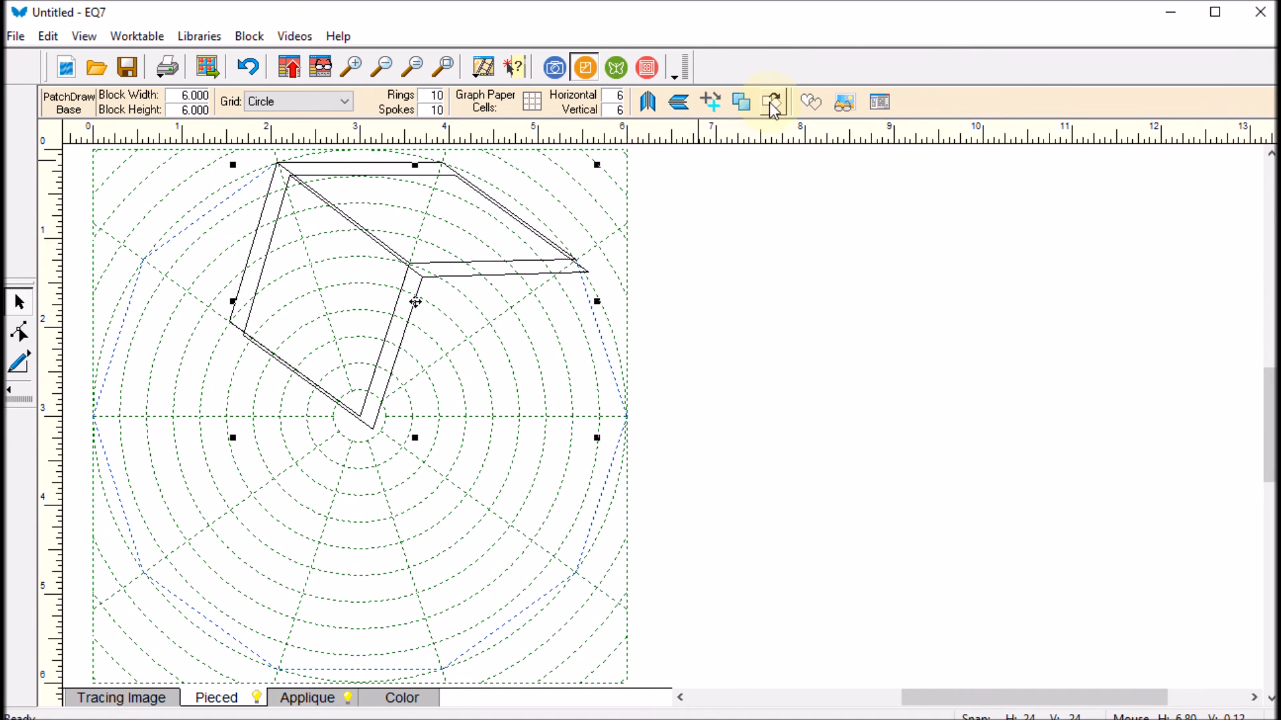
{"action": "left_click", "coordinate": [775, 104]}
{"action": "left_click", "coordinate": [774, 104]}
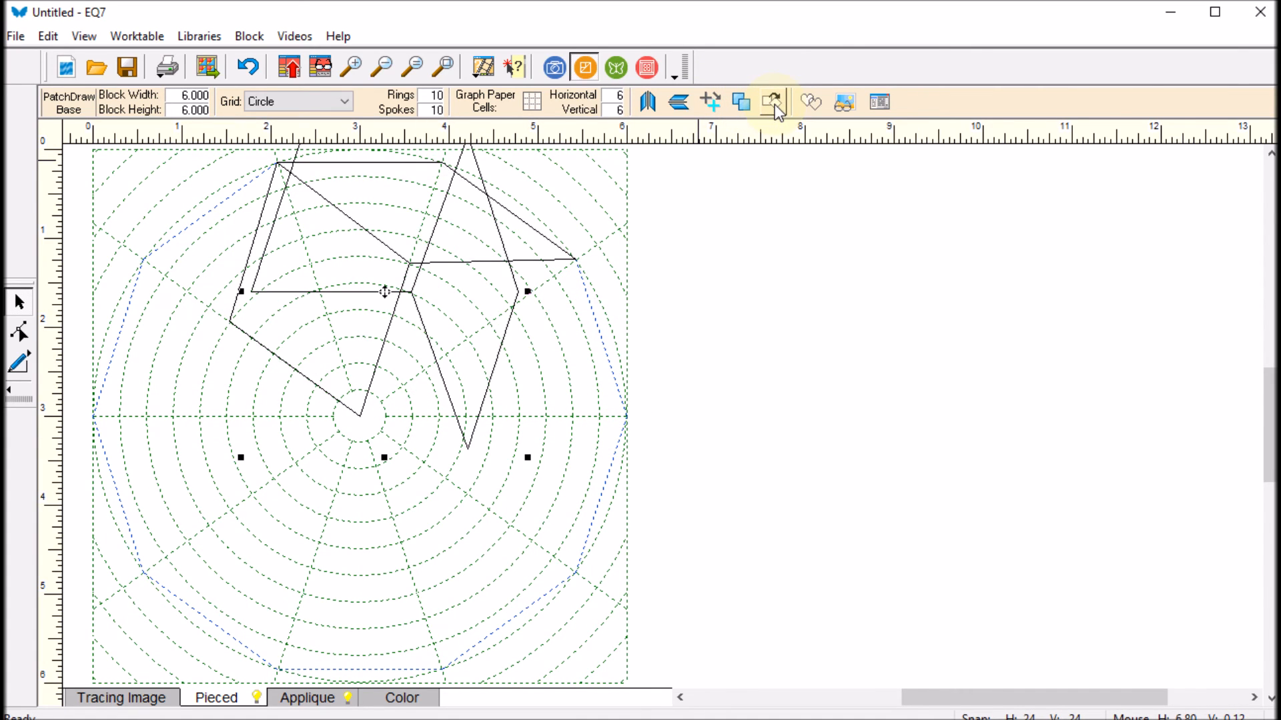
{"action": "left_click_drag", "start_coordinate": [389, 294], "coordinate": [494, 415]}
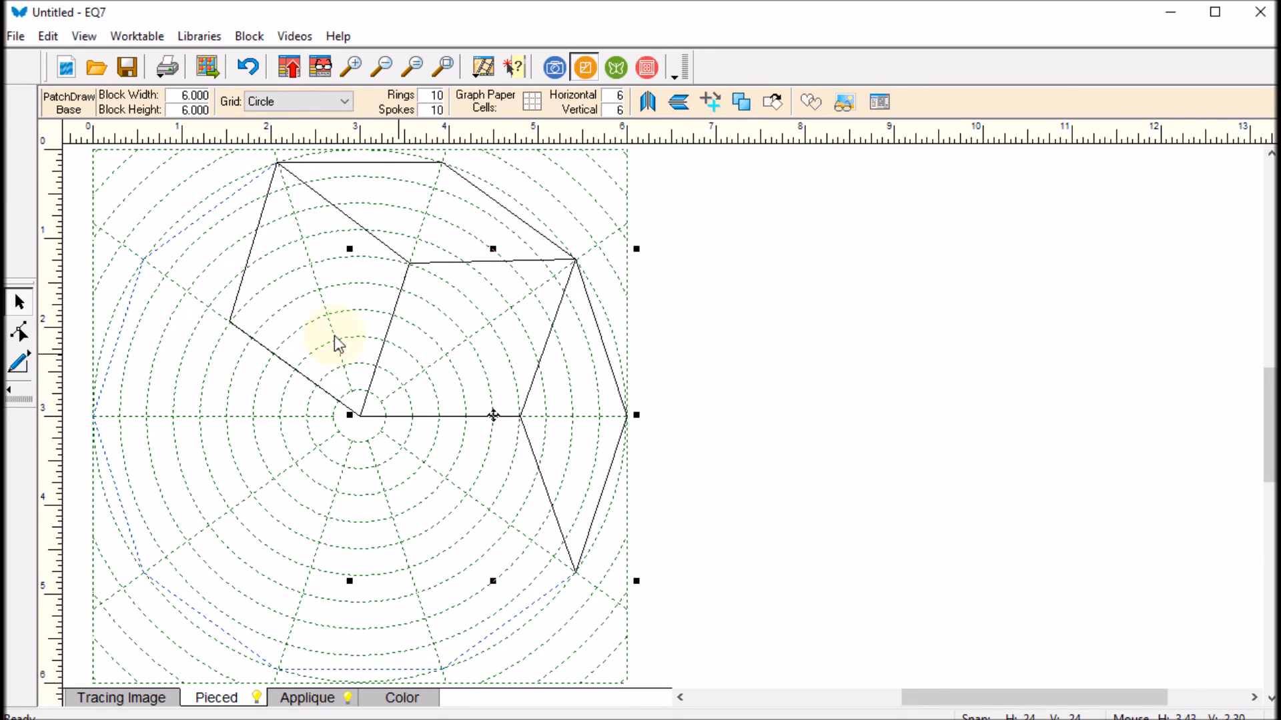
- Clone and rotate the patch pair three more times, placing each copy in the next clockwise fifth of the decagon guide to complete the star
{"action": "left_click", "coordinate": [739, 103]}
{"action": "left_click", "coordinate": [777, 104]}
{"action": "mouse_move", "coordinate": [534, 414]}
{"action": "left_mouse_down"}
{"action": "mouse_move", "coordinate": [381, 498]}
{"action": "mouse_move", "coordinate": [426, 542]}
{"action": "left_mouse_up"}
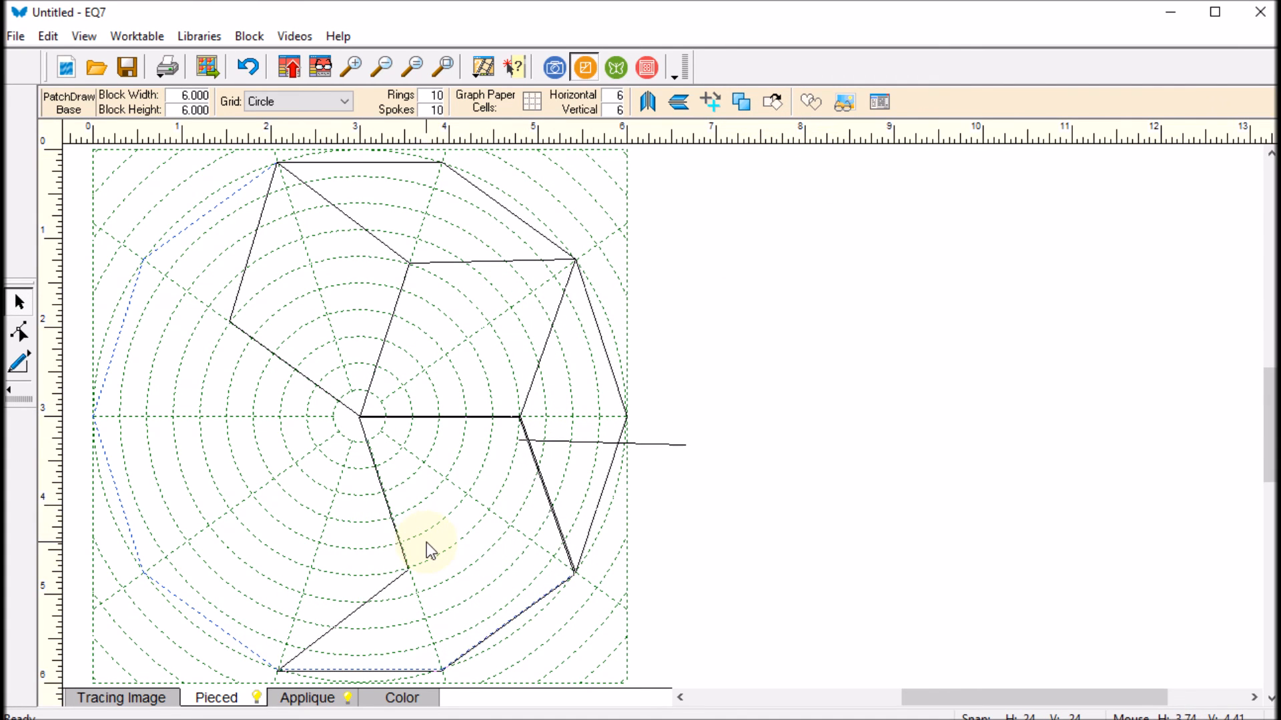
{"action": "left_click", "coordinate": [740, 102]}
{"action": "left_click", "coordinate": [773, 102]}
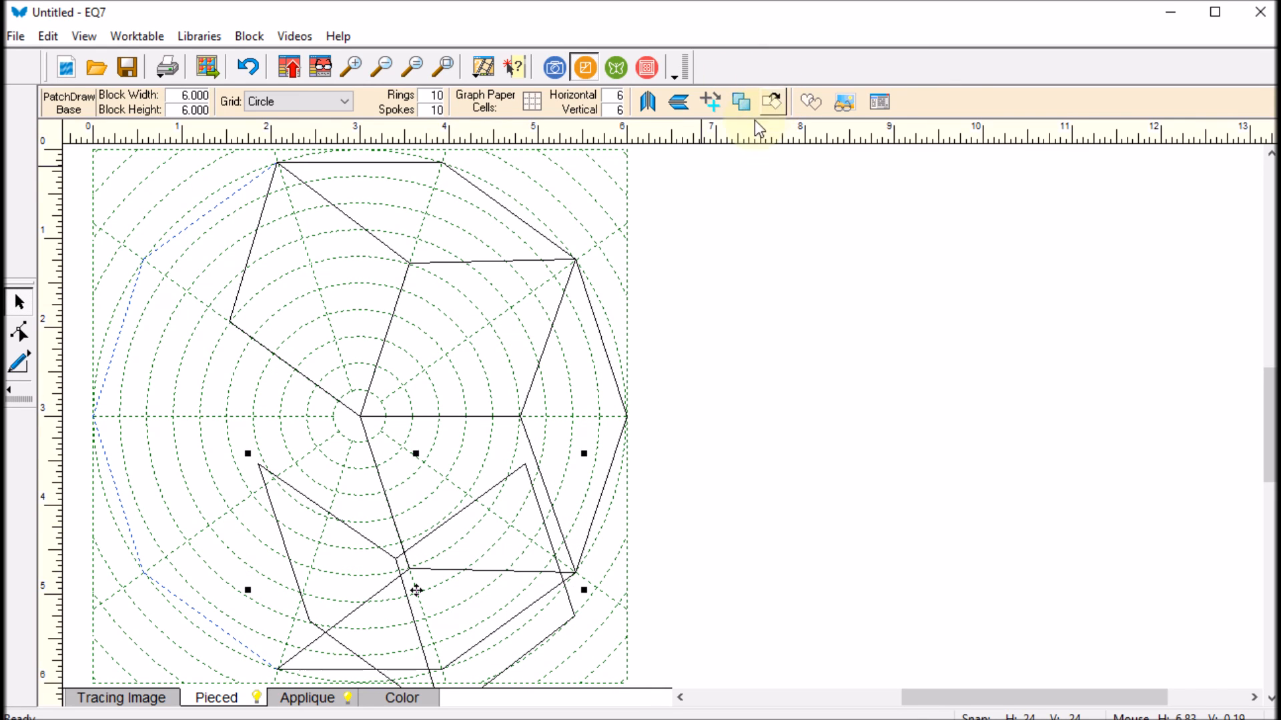
{"action": "mouse_move", "coordinate": [429, 564]}
{"action": "left_mouse_down"}
{"action": "mouse_move", "coordinate": [409, 592]}
{"action": "mouse_move", "coordinate": [251, 545]}
{"action": "left_mouse_up"}
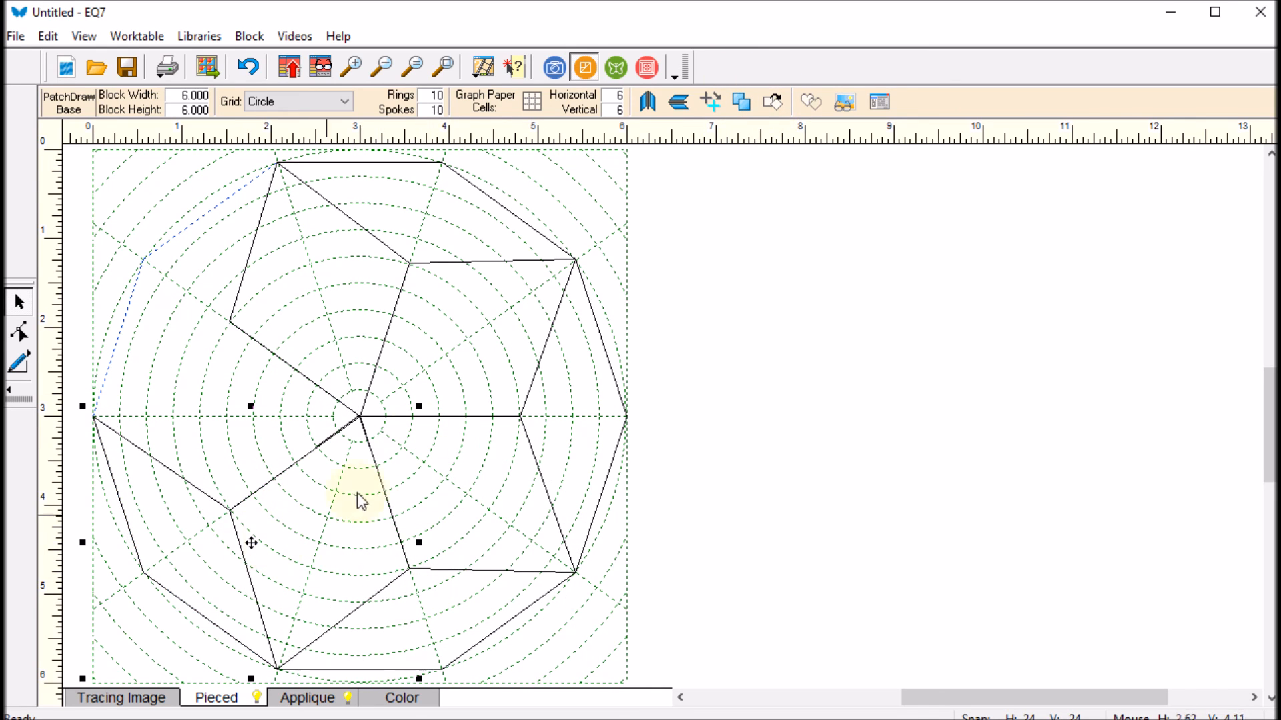
{"action": "left_click", "coordinate": [740, 101]}
{"action": "left_click", "coordinate": [773, 101]}
{"action": "mouse_move", "coordinate": [267, 517]}
{"action": "left_mouse_down"}
{"action": "mouse_move", "coordinate": [206, 394]}
{"action": "mouse_move", "coordinate": [227, 337]}
{"action": "left_mouse_up"}
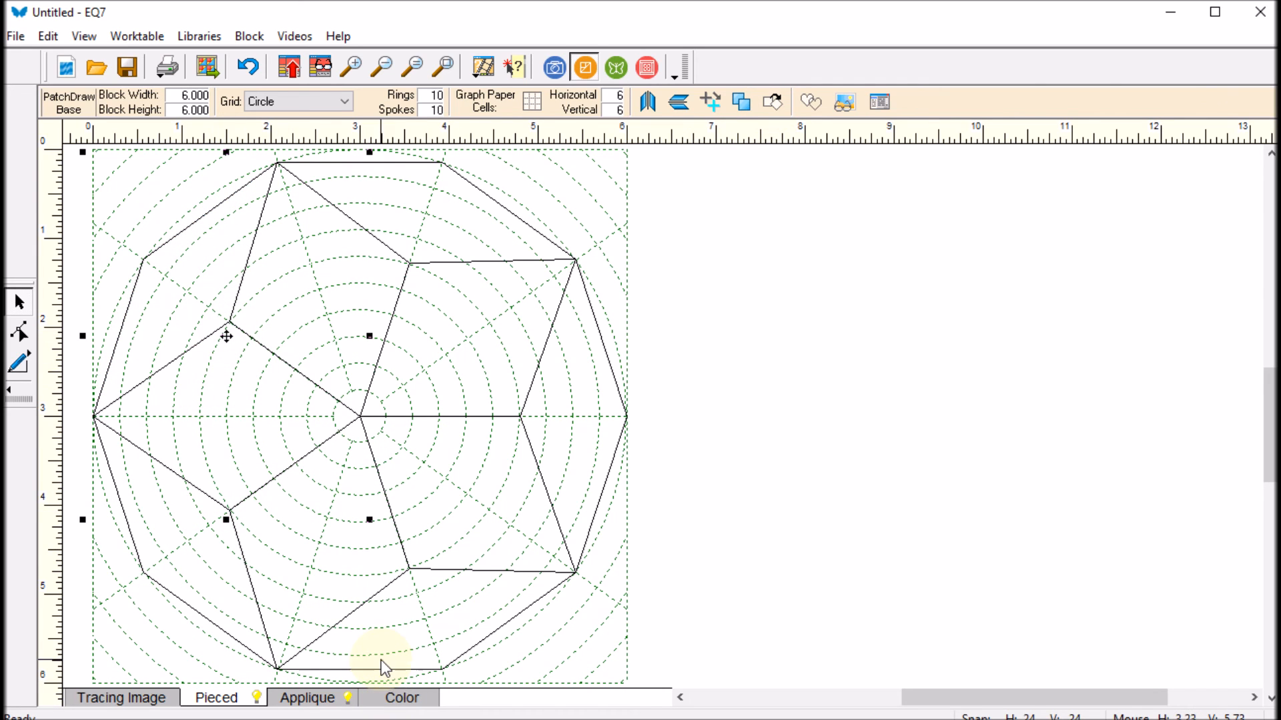
- Switch to the Color layer and colour all five star points with the mottled coral fabric
{"action": "left_click", "coordinate": [406, 697]}
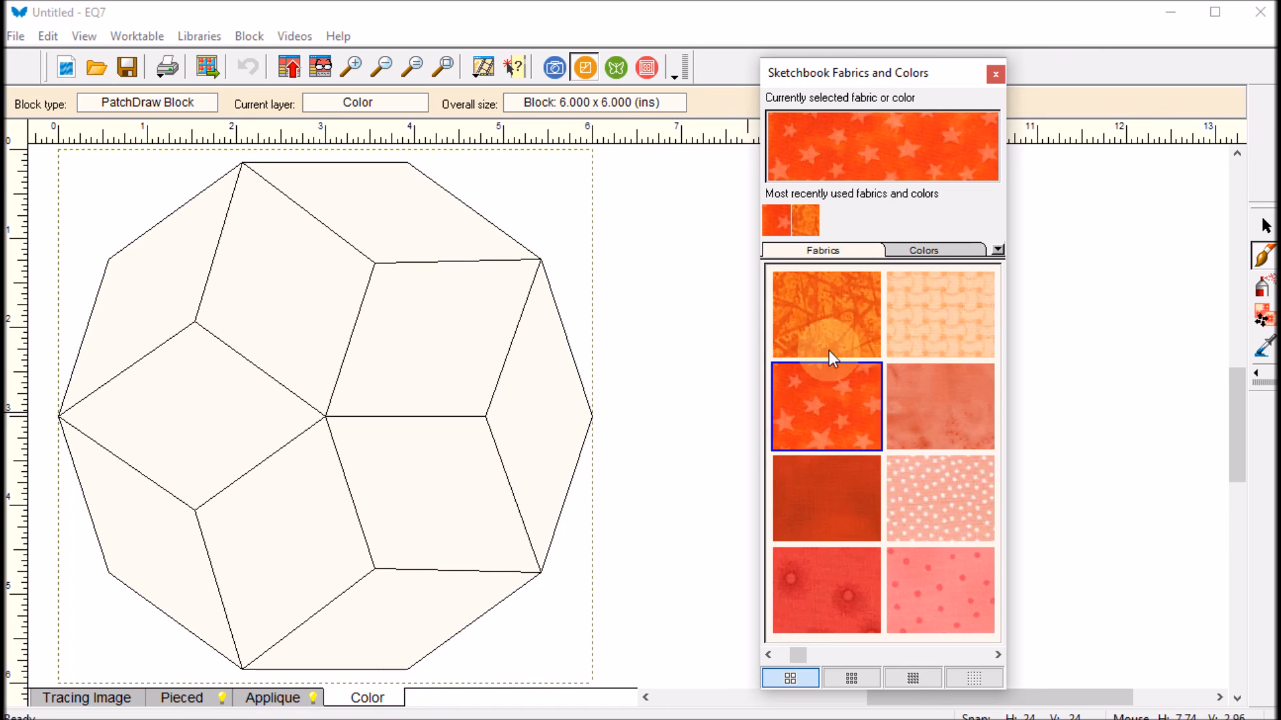
{"action": "left_click", "coordinate": [927, 403]}
{"action": "left_click", "coordinate": [342, 347]}
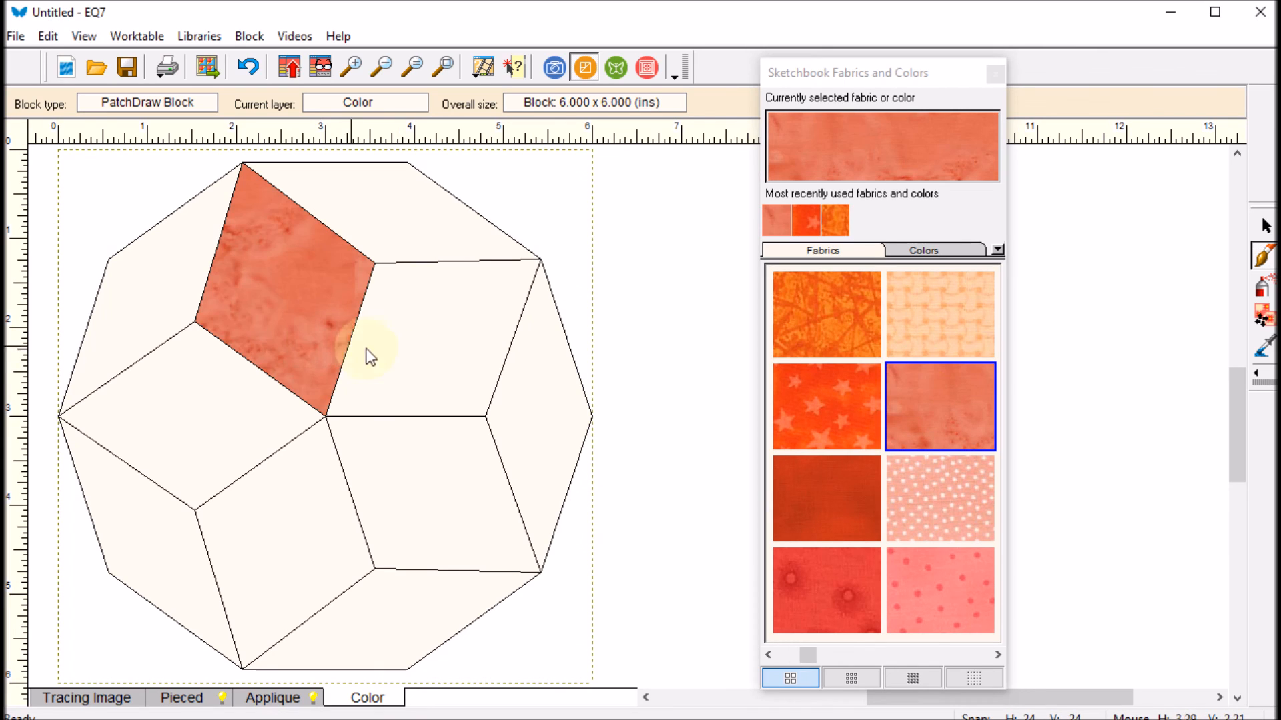
{"action": "left_click", "coordinate": [401, 347]}
{"action": "left_click", "coordinate": [354, 471]}
{"action": "left_click", "coordinate": [275, 502]}
{"action": "left_click", "coordinate": [234, 439]}
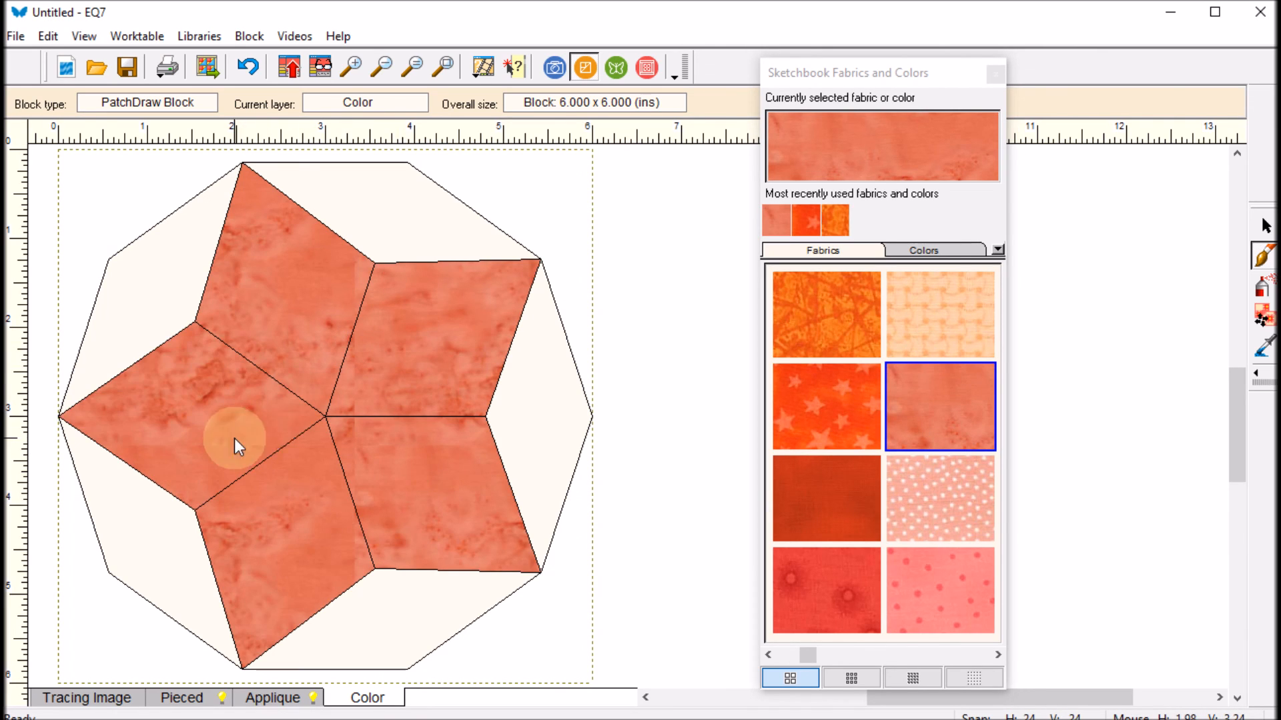
- Start colouring the background patches around the star with the light peach basket-weave fabric, beginning with the upper-right patch
{"action": "left_click", "coordinate": [887, 333]}
{"action": "left_click", "coordinate": [436, 223]}
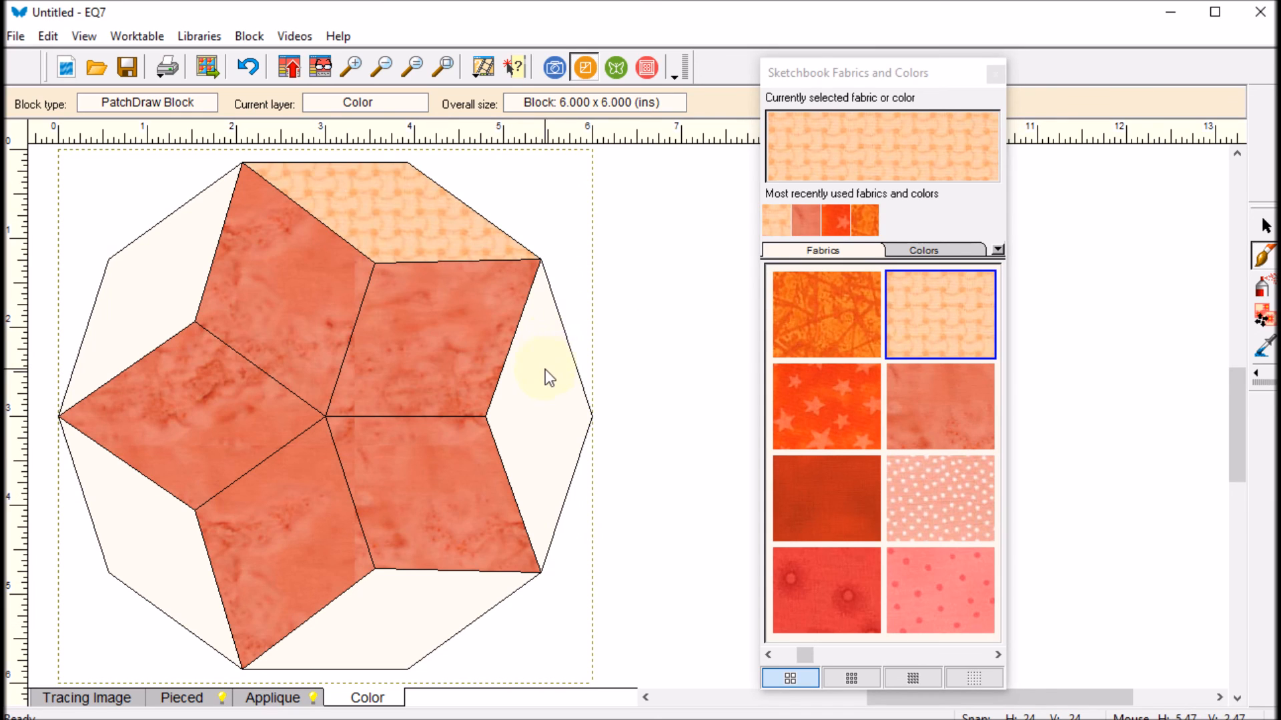